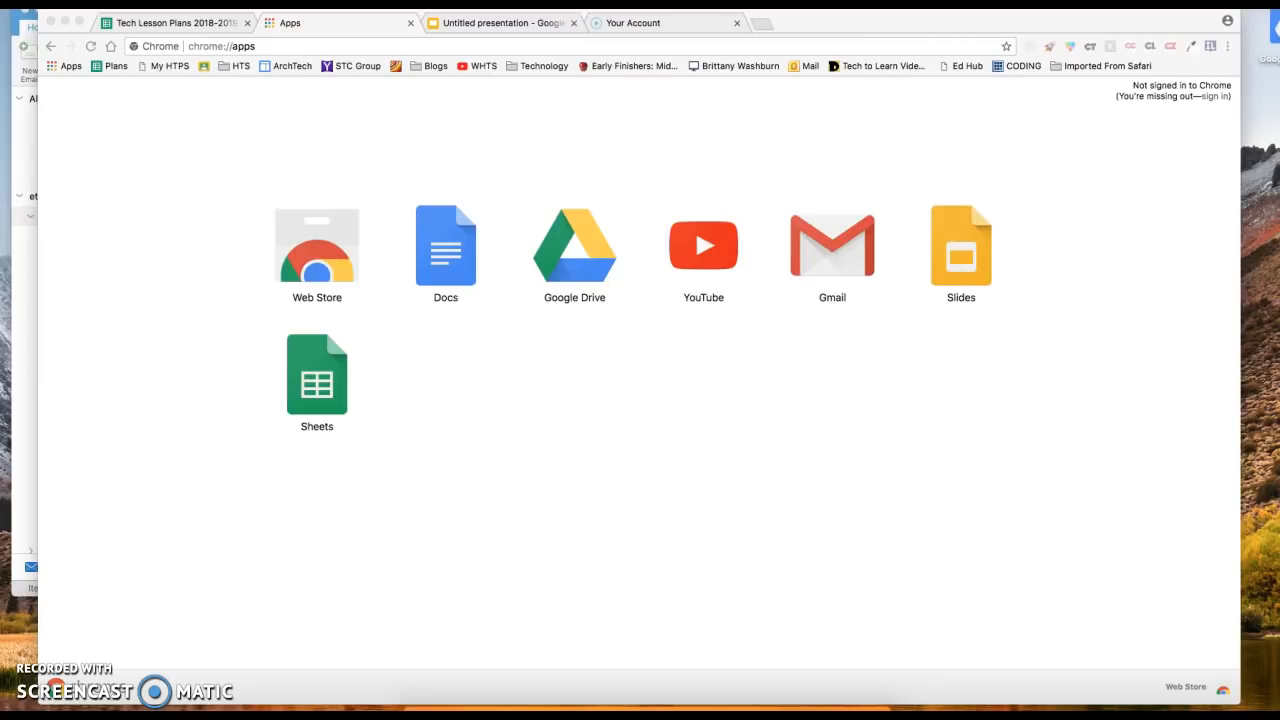
Bring the Chrome browser window into focus
left_click(562, 245)
Launch Google Drive from the Chrome Apps page and bring up the new-item menu in My Drive
left_click(73, 67)
left_click(568, 252)
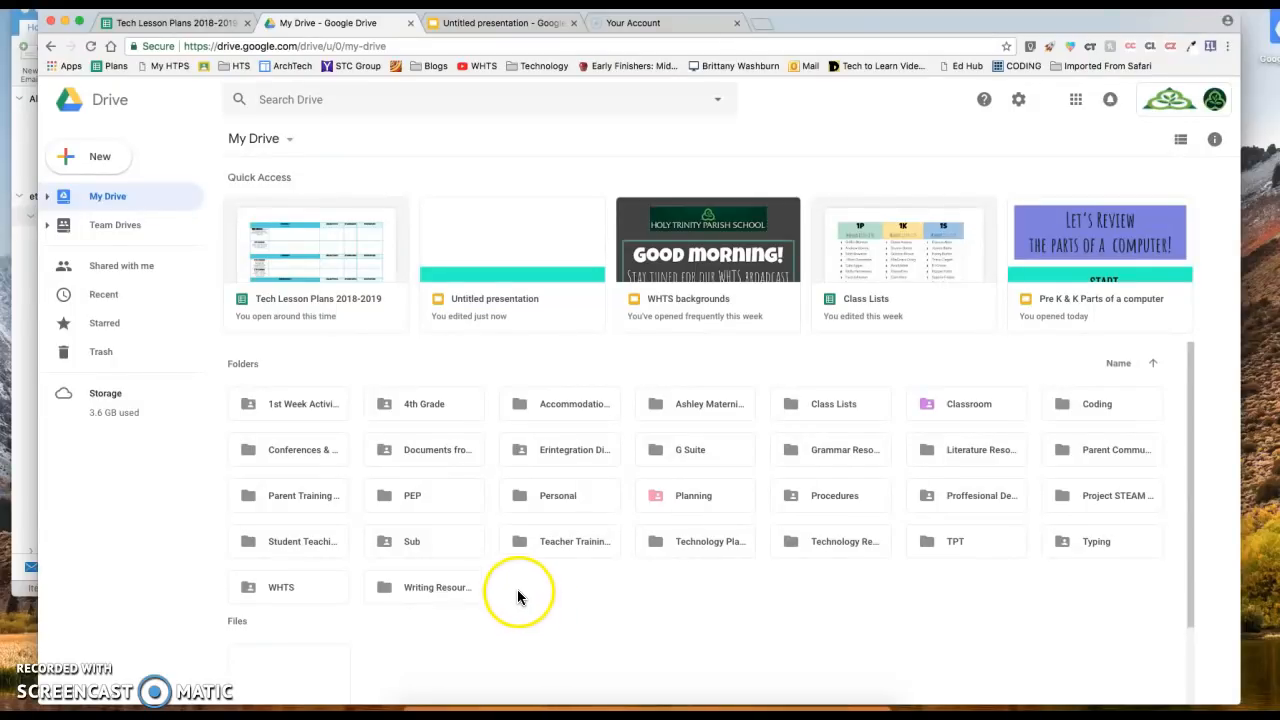
right_click(513, 587)
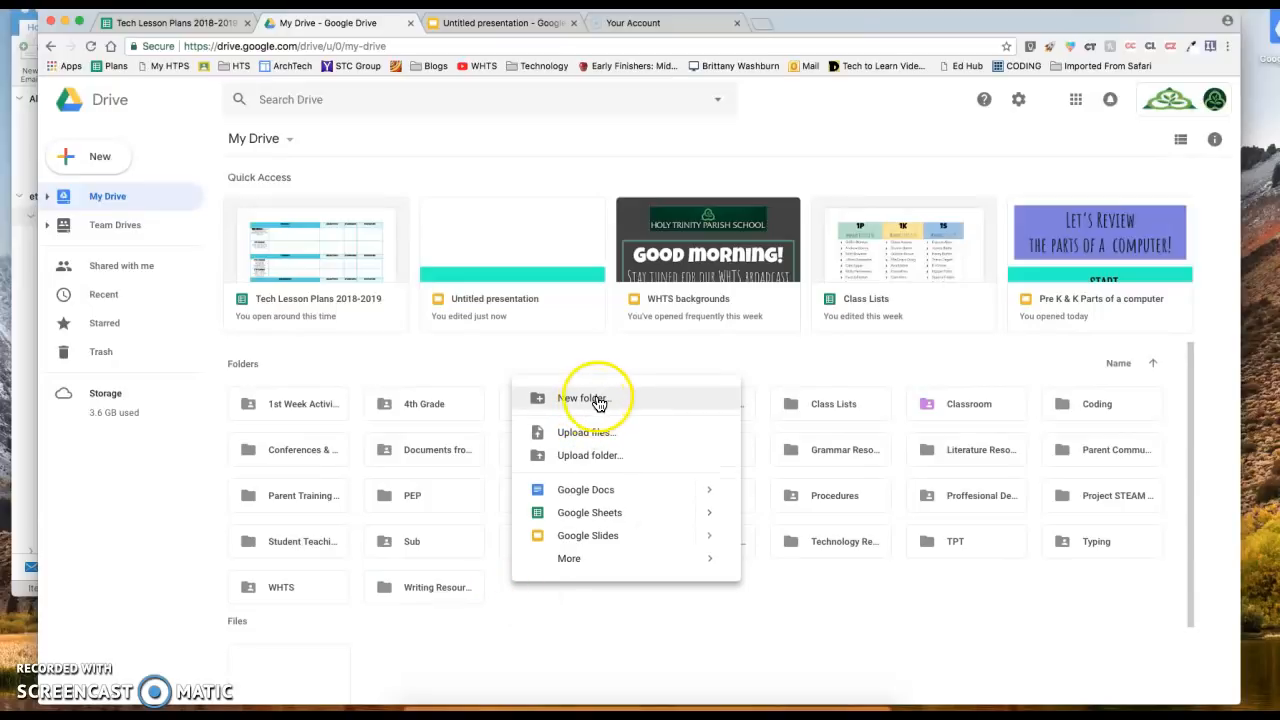
Add a new folder named 'Practice' to My Drive
left_click(82, 157)
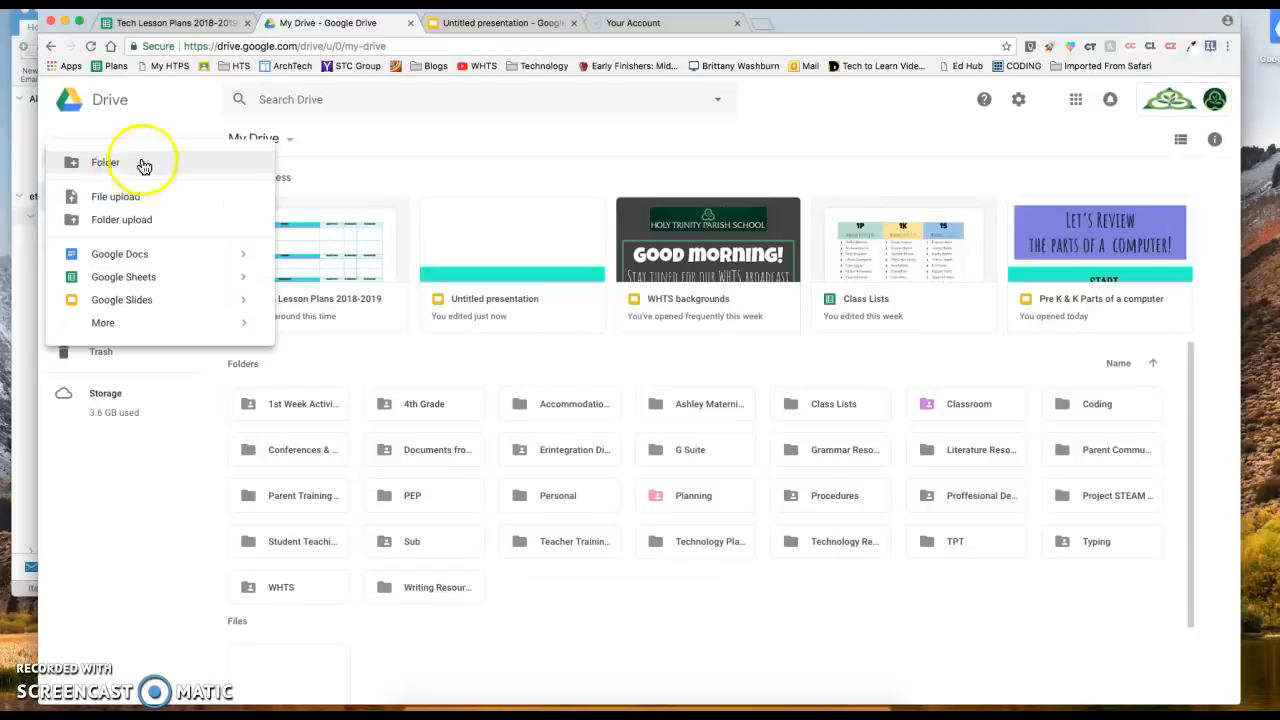
left_click(149, 163)
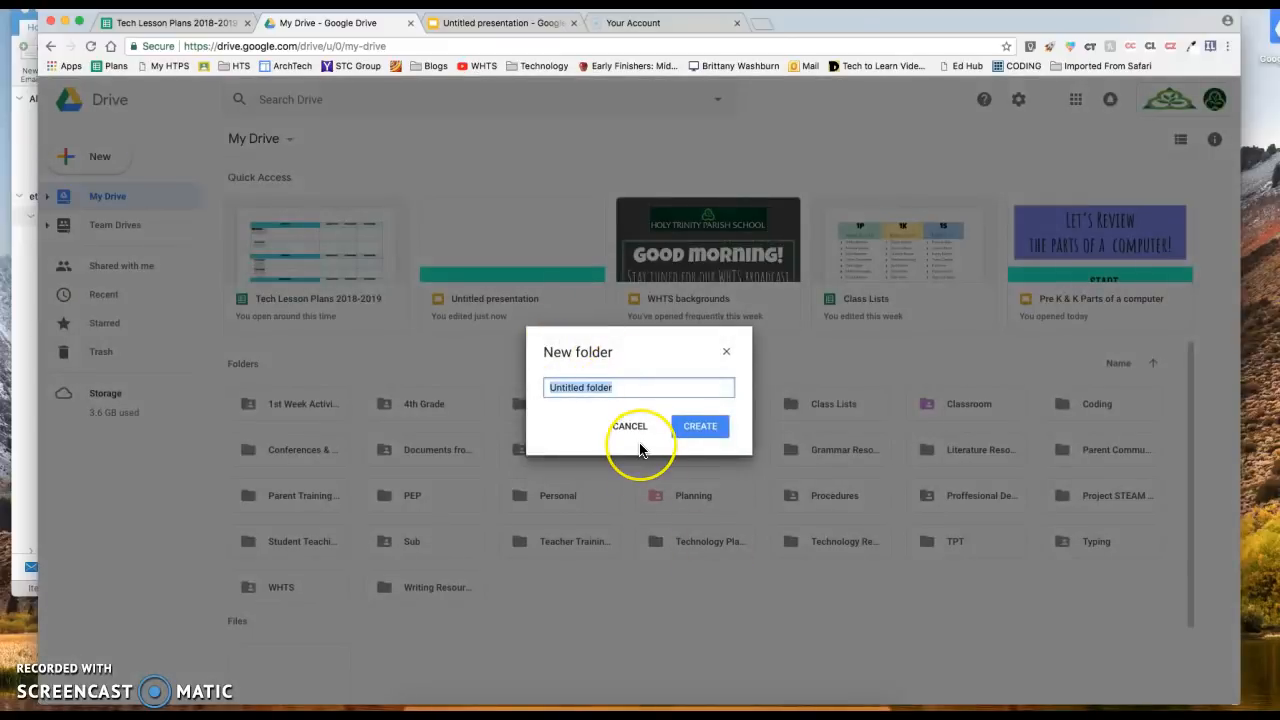
type("Practice")
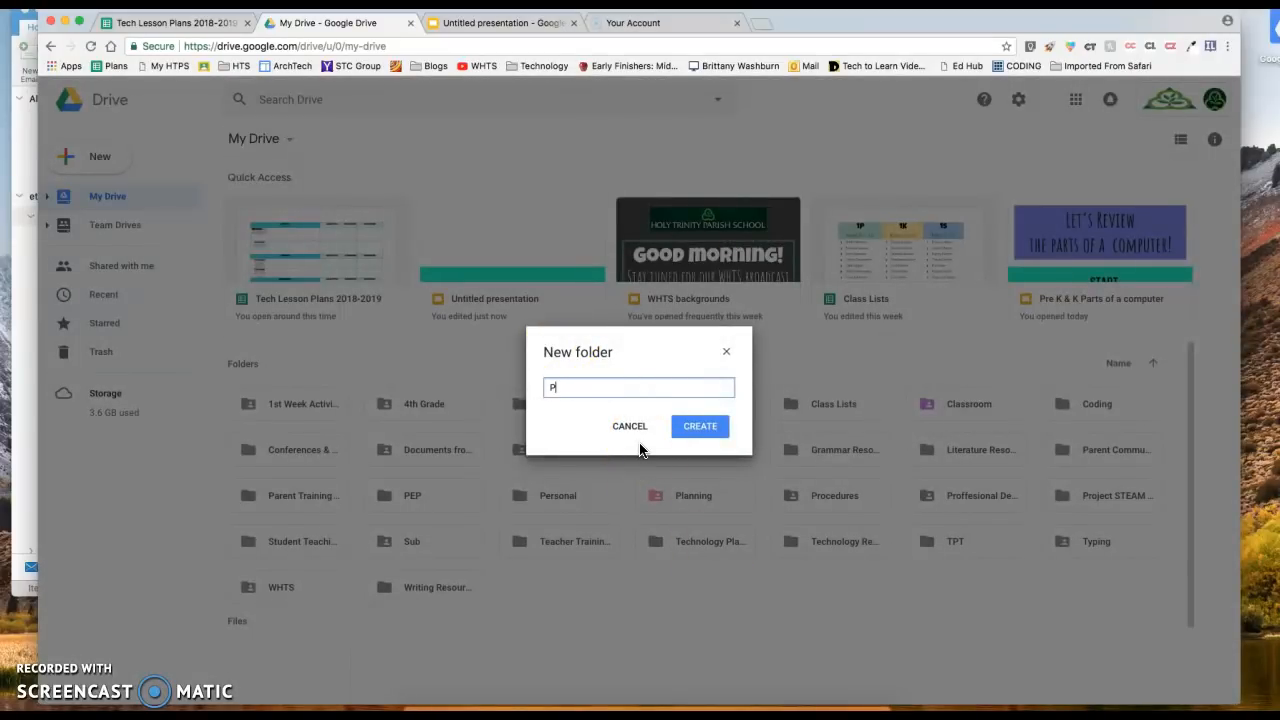
left_click(704, 434)
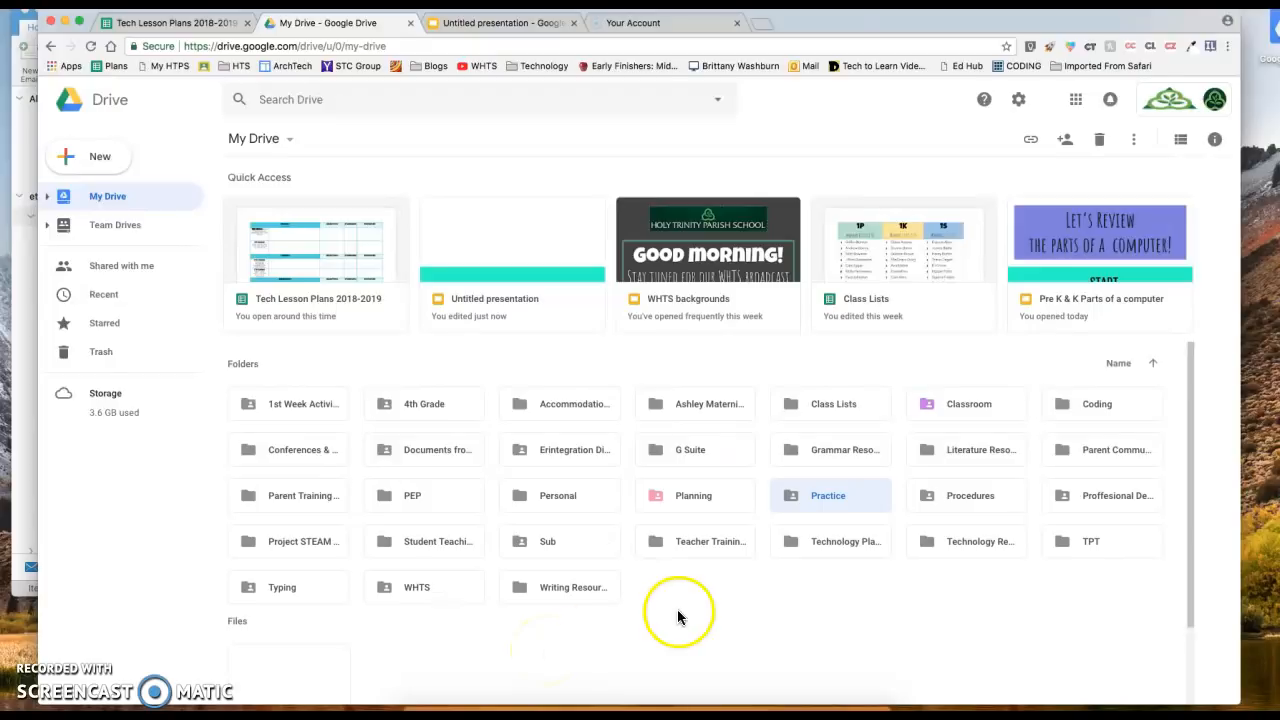
left_click(697, 495)
Change the Practice folder's colour to light blue
left_click(1010, 403)
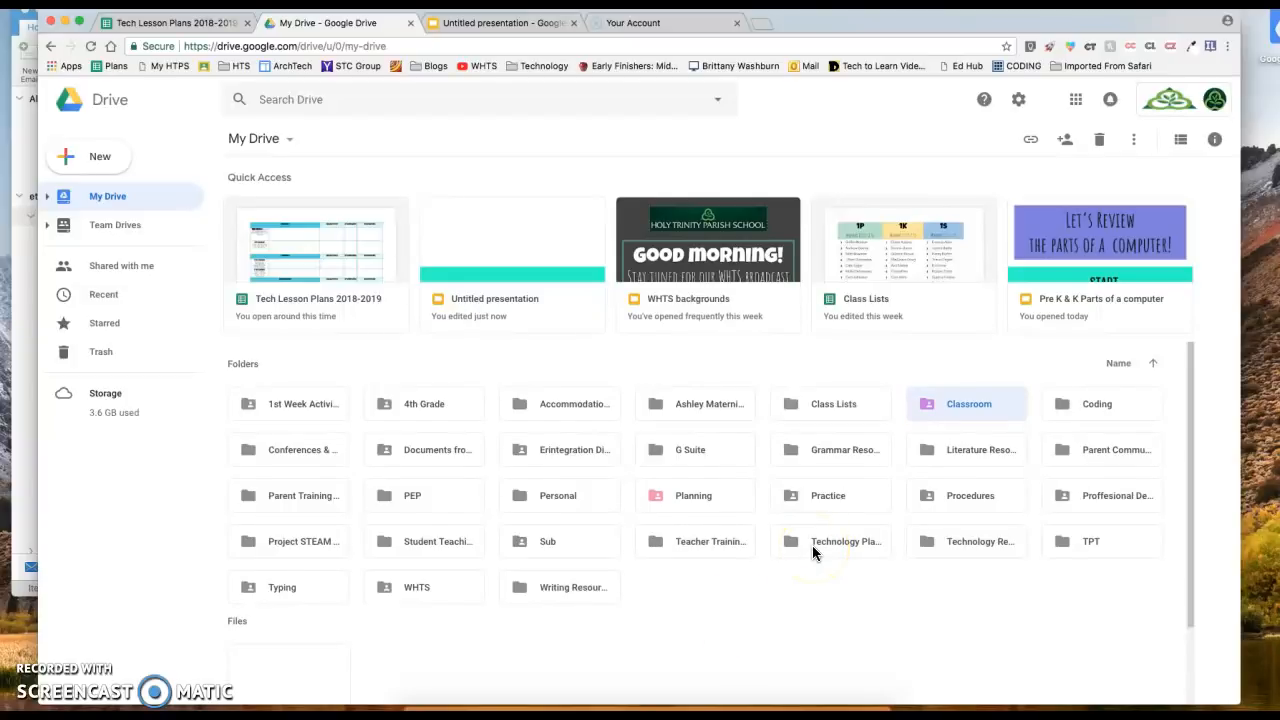
left_click(826, 509)
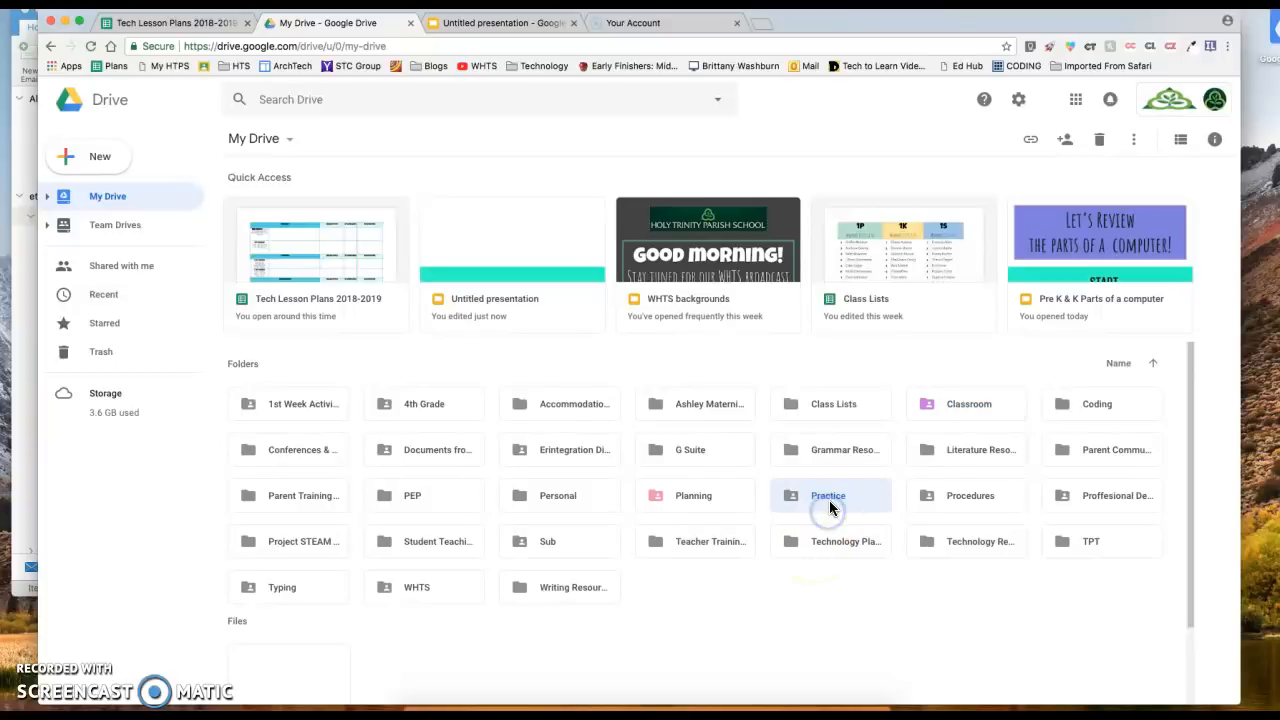
right_click(829, 503)
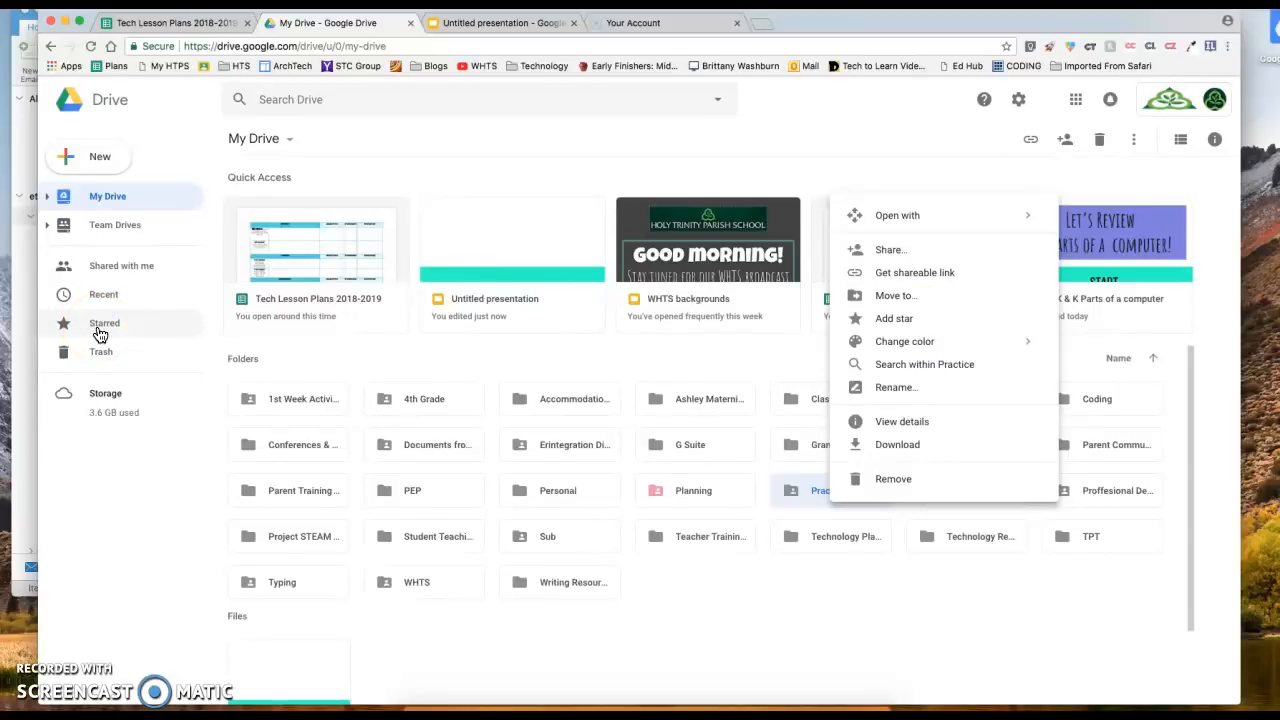
mouse_move(885, 341)
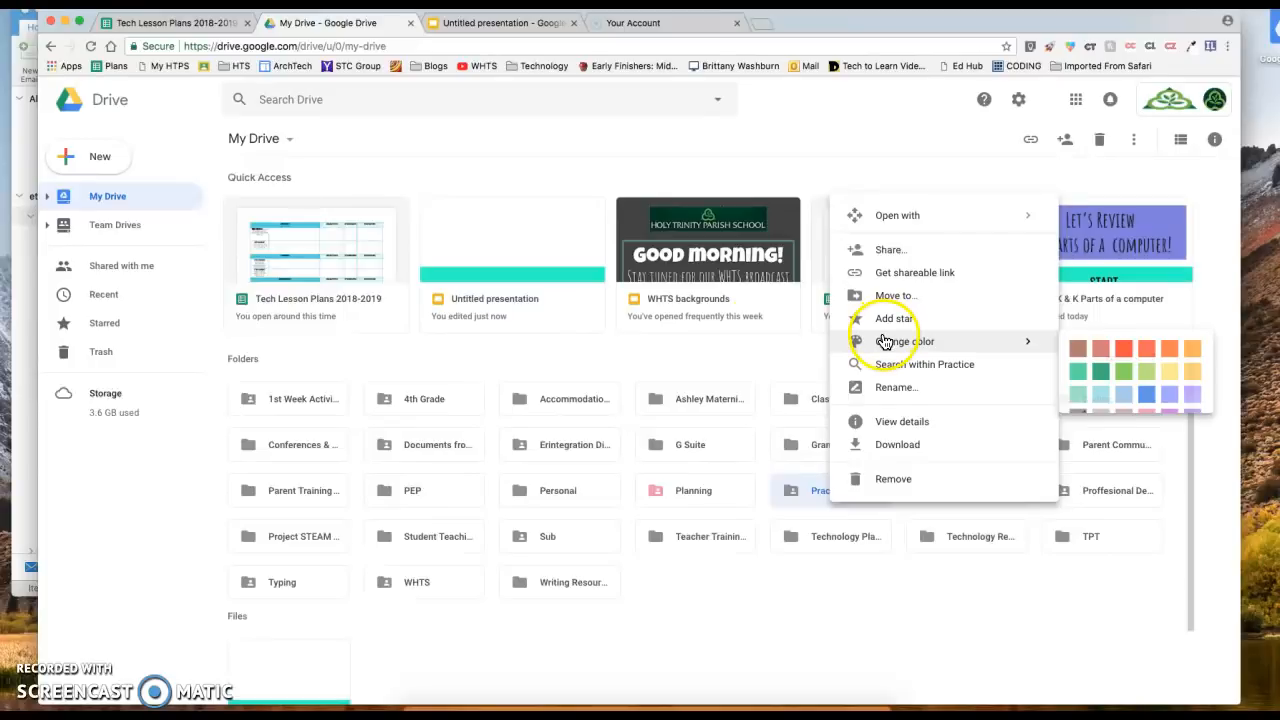
left_click(1100, 394)
Clear the folder selection and reselect the Practice folder
left_click(837, 594)
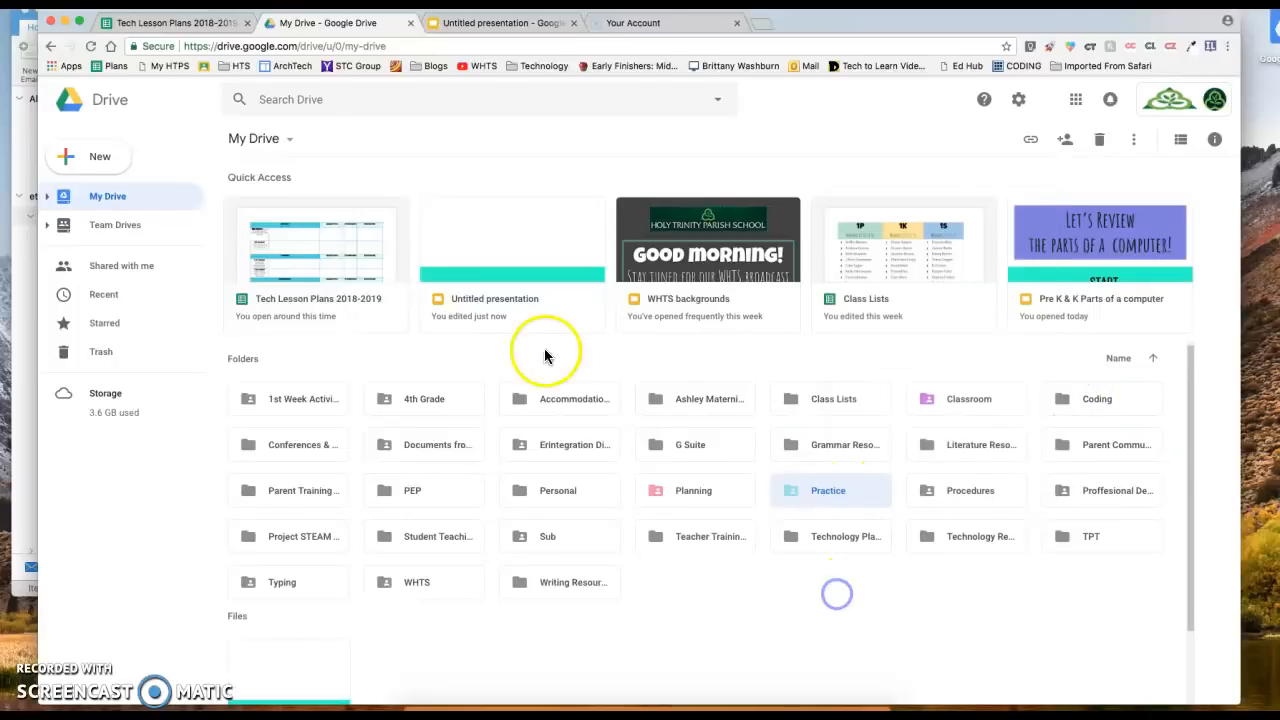
left_click(814, 590)
left_click(958, 498)
left_click(946, 541)
left_click(856, 550)
left_click(811, 621)
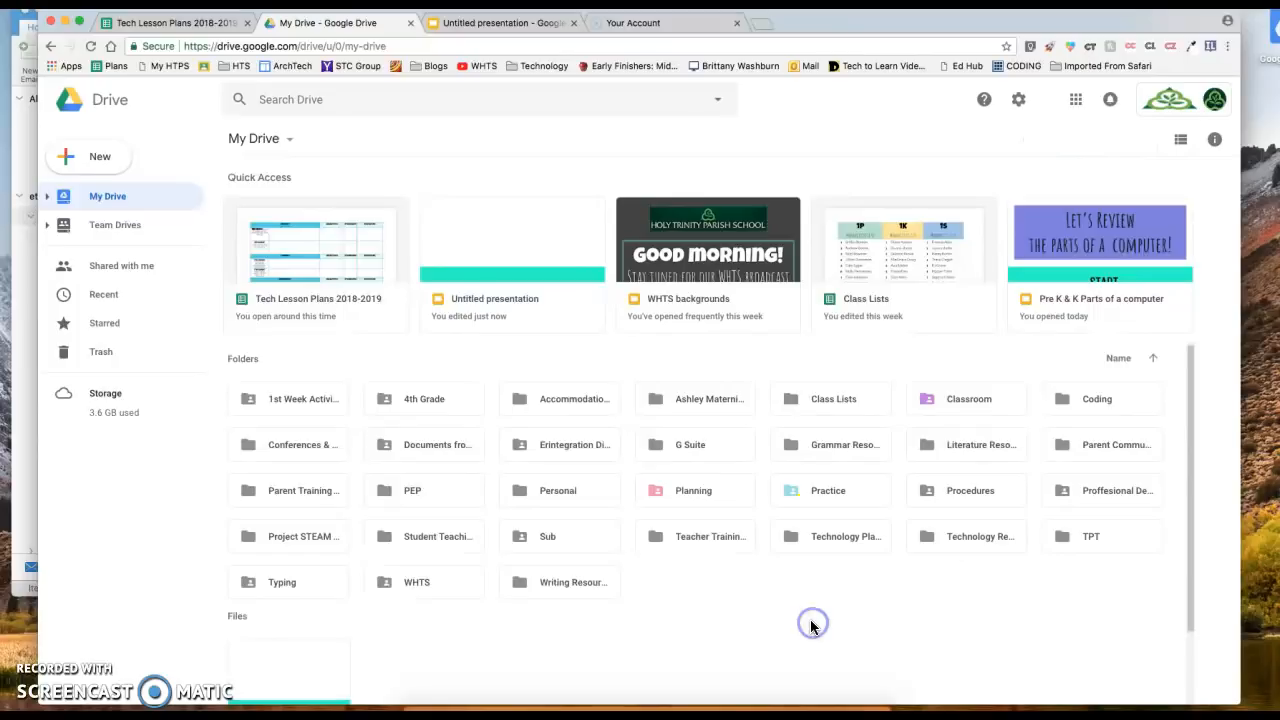
left_click(842, 512)
left_click(829, 507)
Inside the Practice folder, create a new Google Doc and title it with the student's full name
double_click(829, 500)
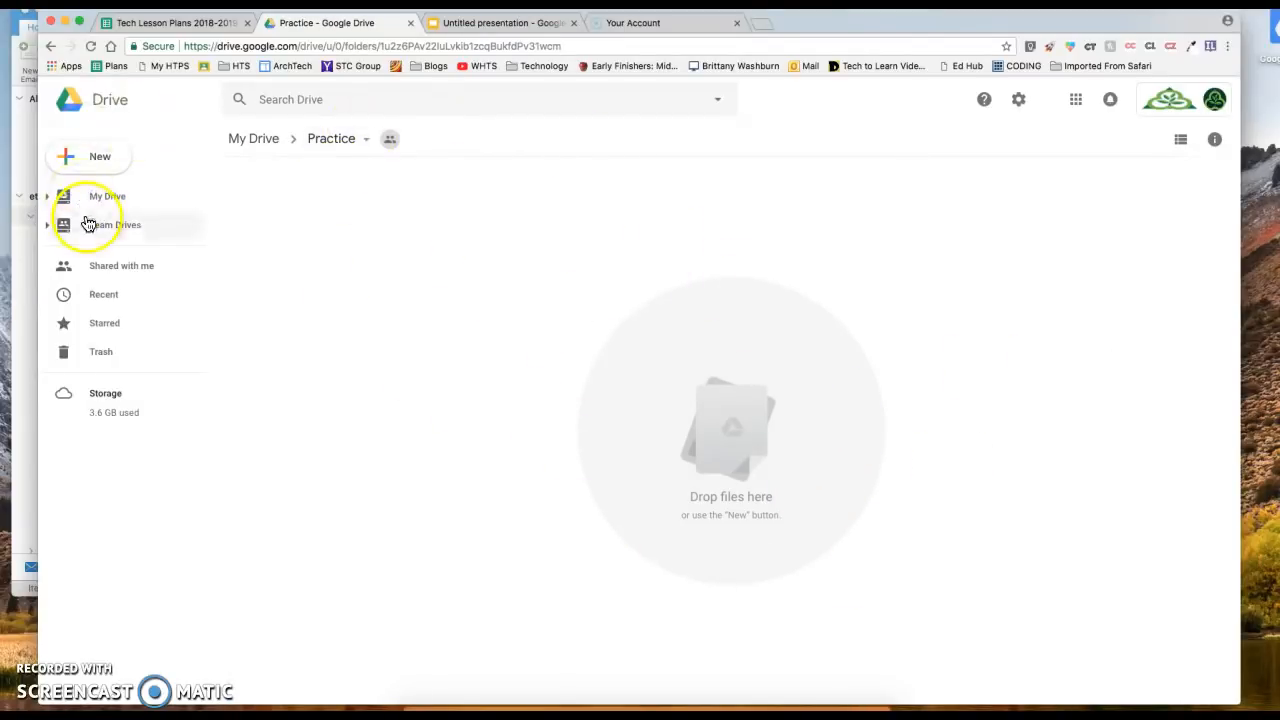
left_click(82, 158)
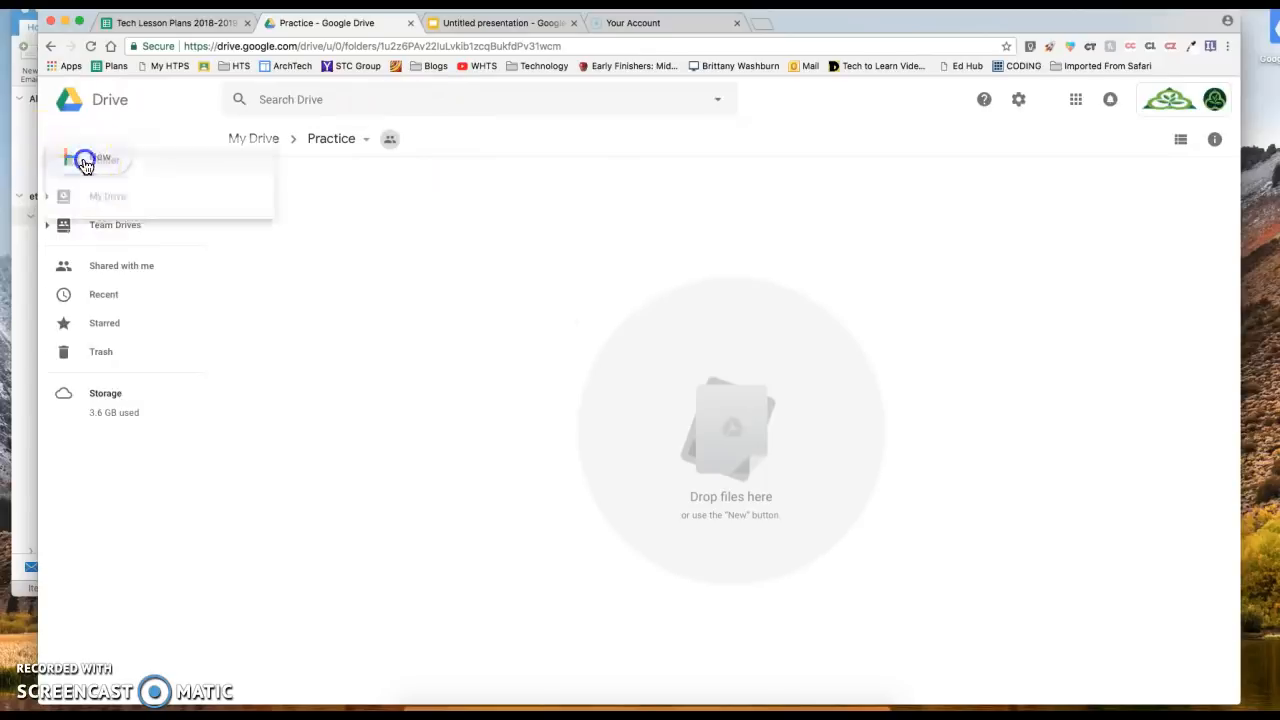
left_click(133, 262)
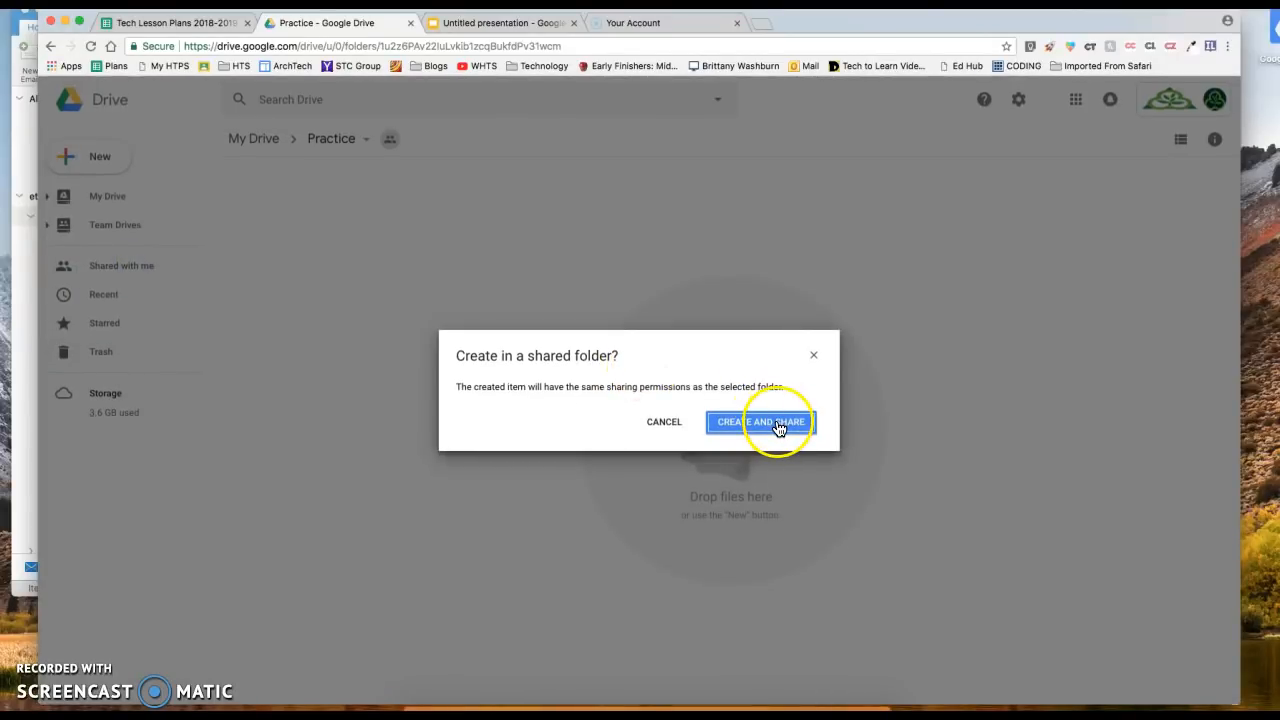
left_click(776, 424)
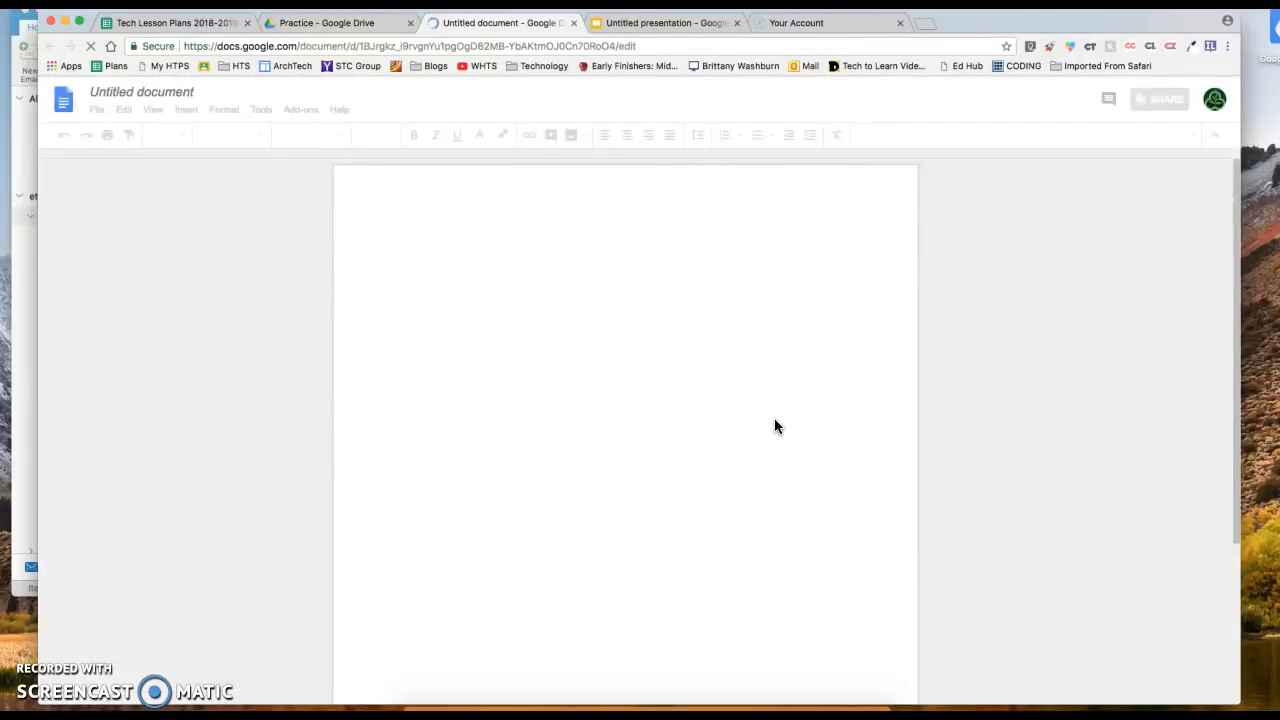
left_click(116, 91)
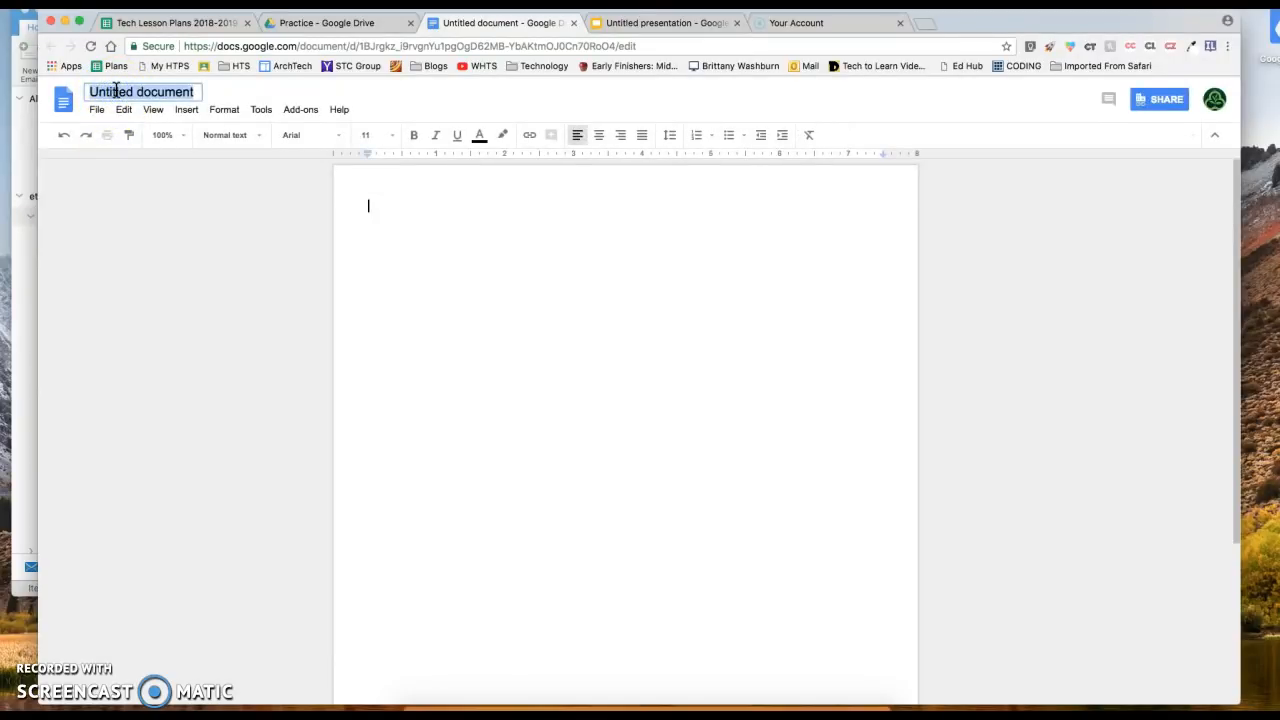
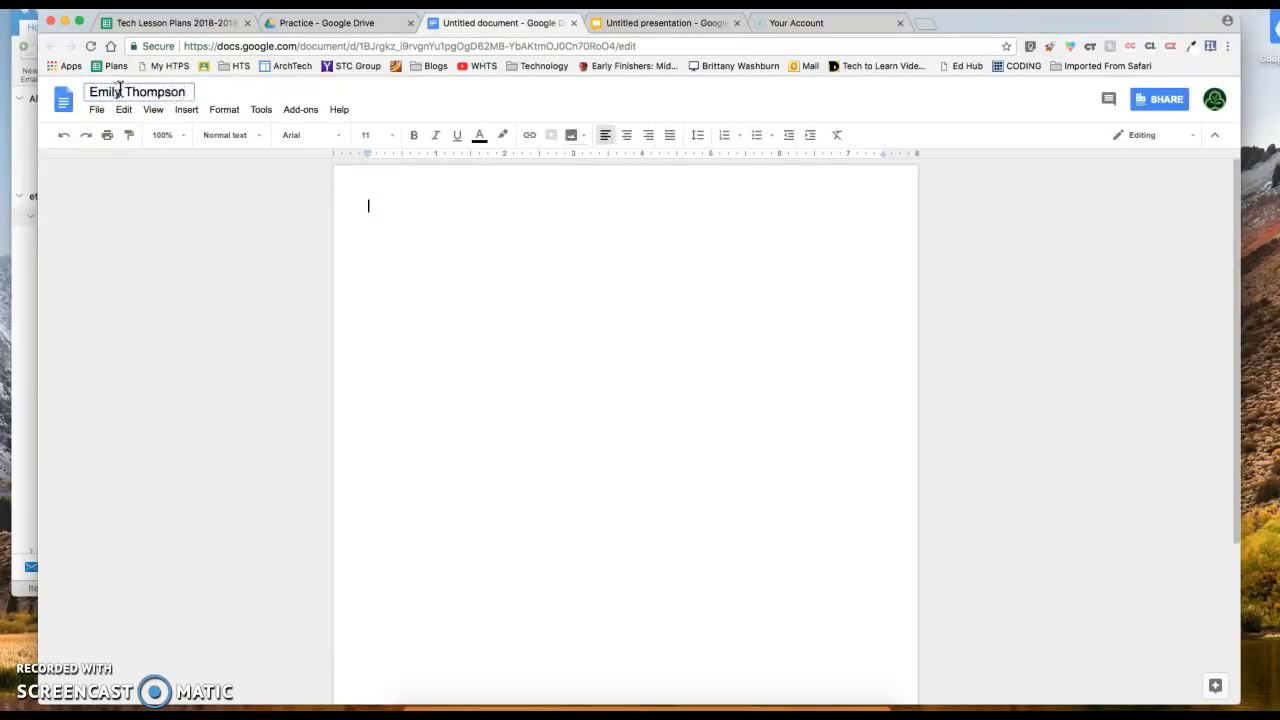
Type 'My favorite activity was ___________.' as the first line, fixing typos, then select it
left_click(439, 208)
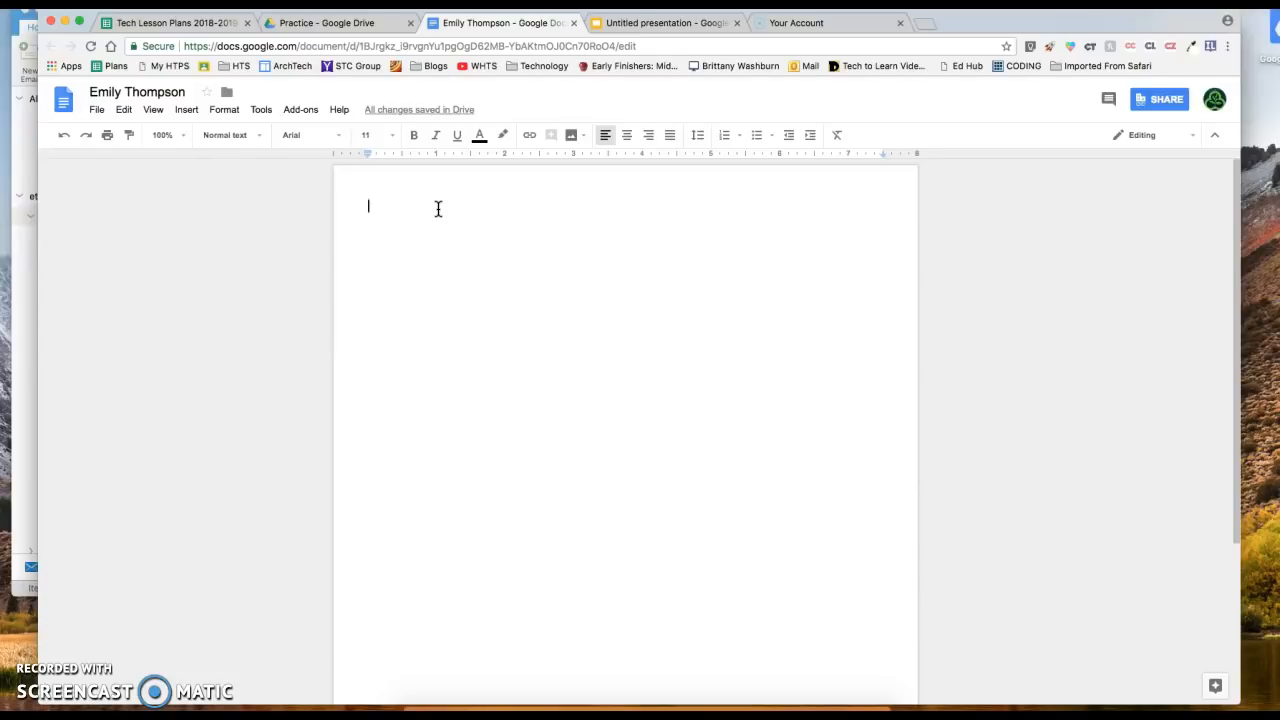
type("My favorite actor")
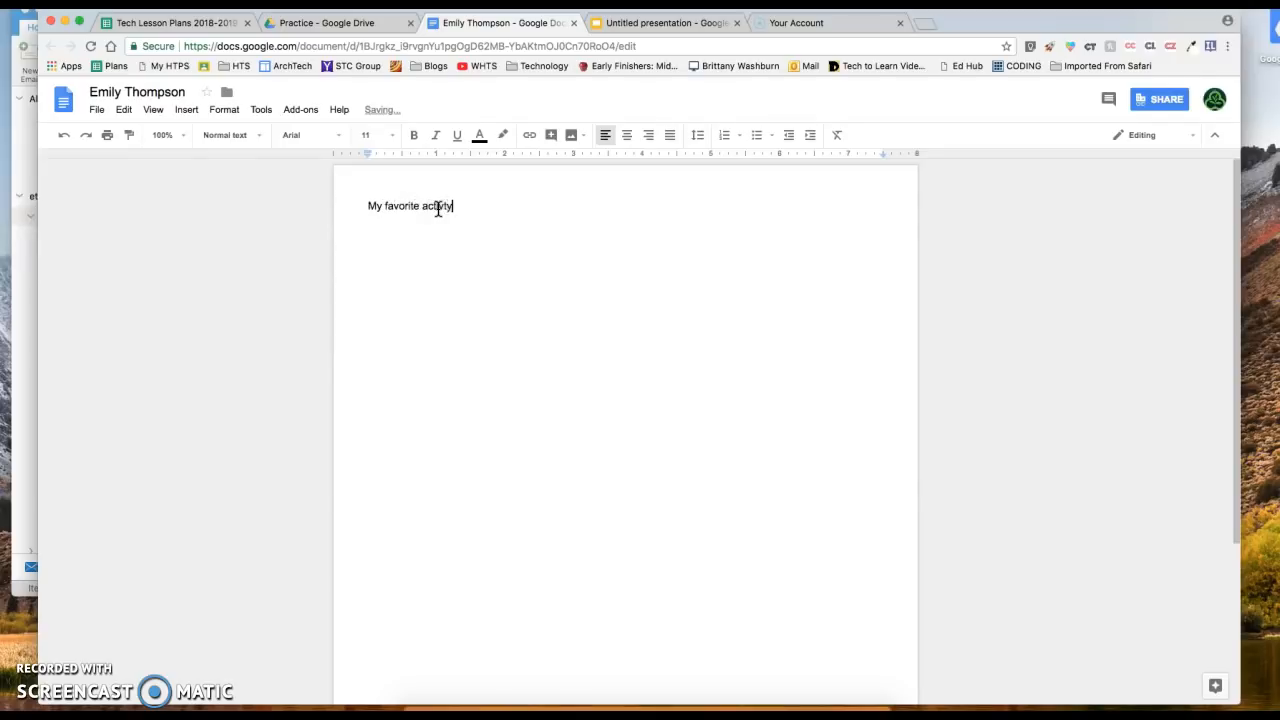
key("BackSpace")
key("BackSpace")
type("ivity was ___________.")
left_click(444, 213)
left_click_drag(570, 208, 287, 178)
Format the line in Bubbler One, size 36, bold, cyan text with yellow highlight
left_click(320, 135)
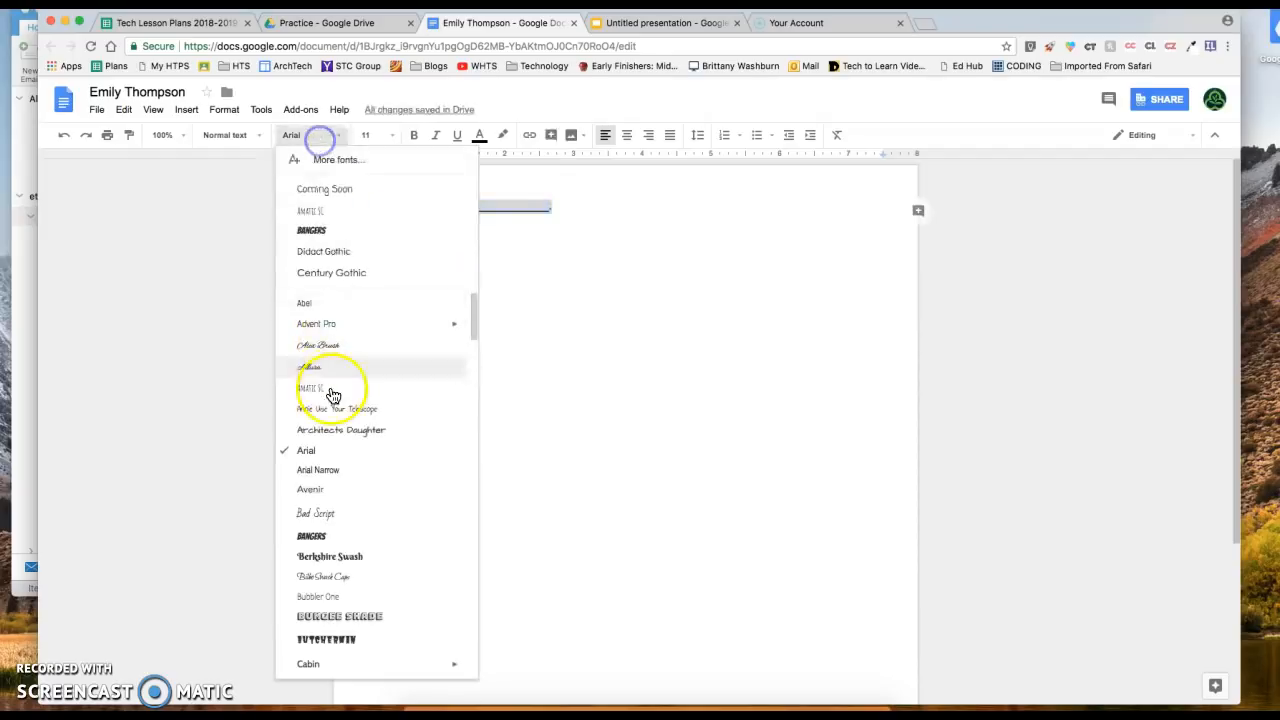
left_click(345, 596)
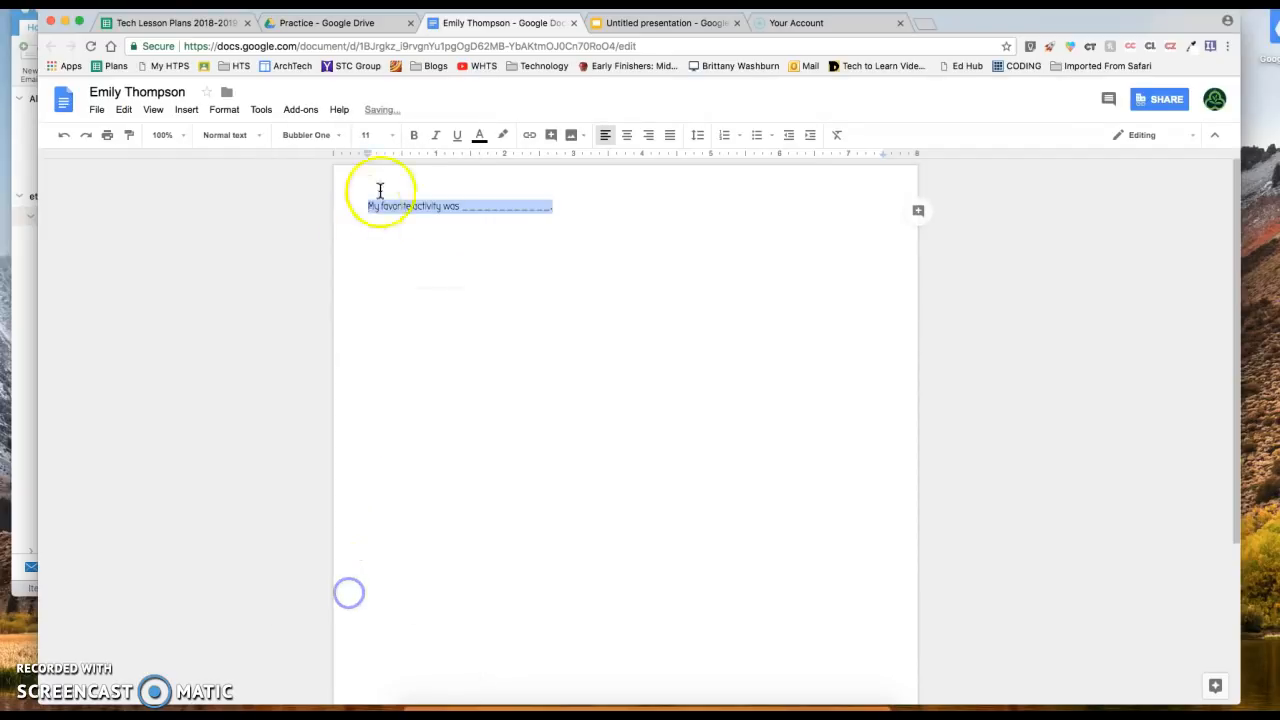
left_click(375, 135)
left_click(380, 334)
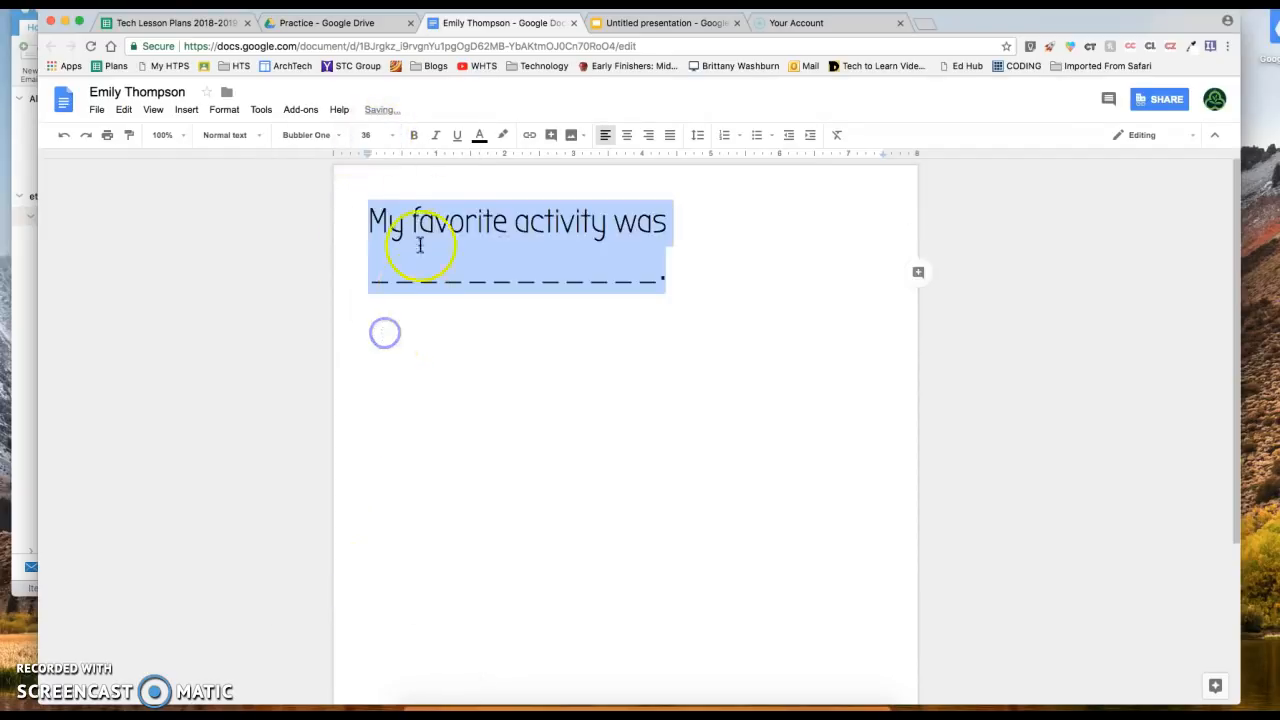
left_click(415, 138)
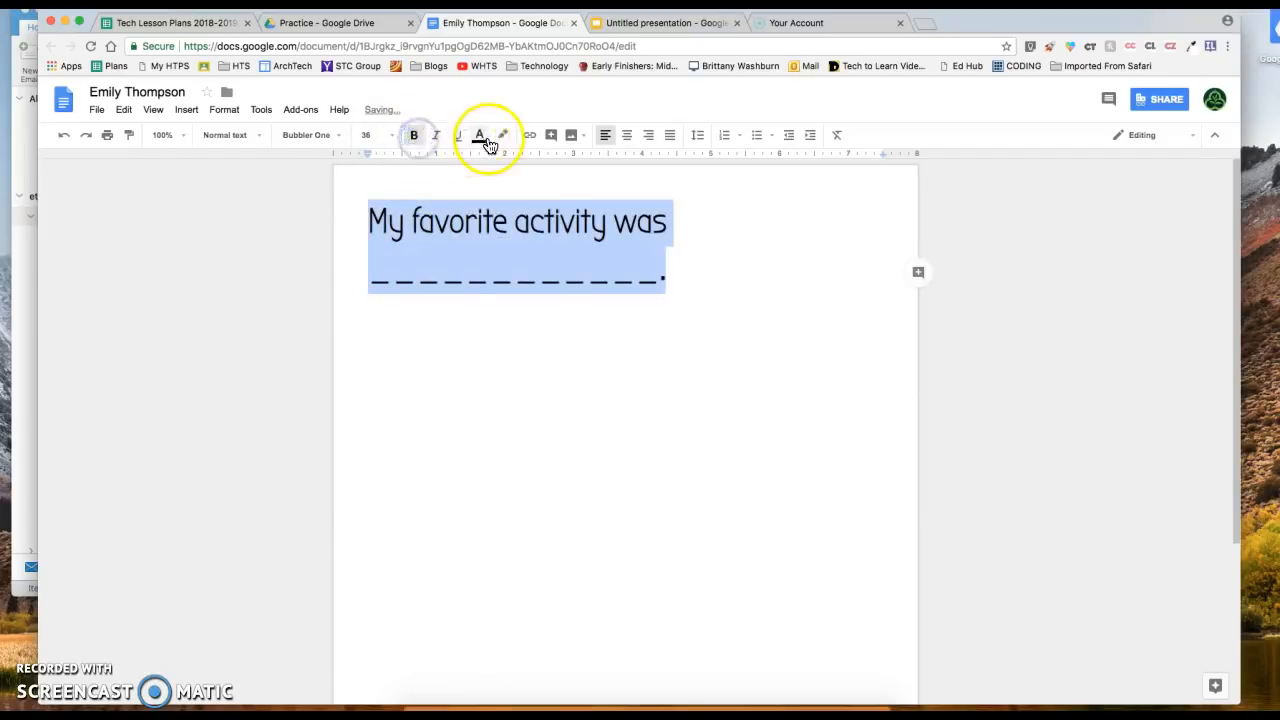
left_click(481, 137)
left_click(549, 179)
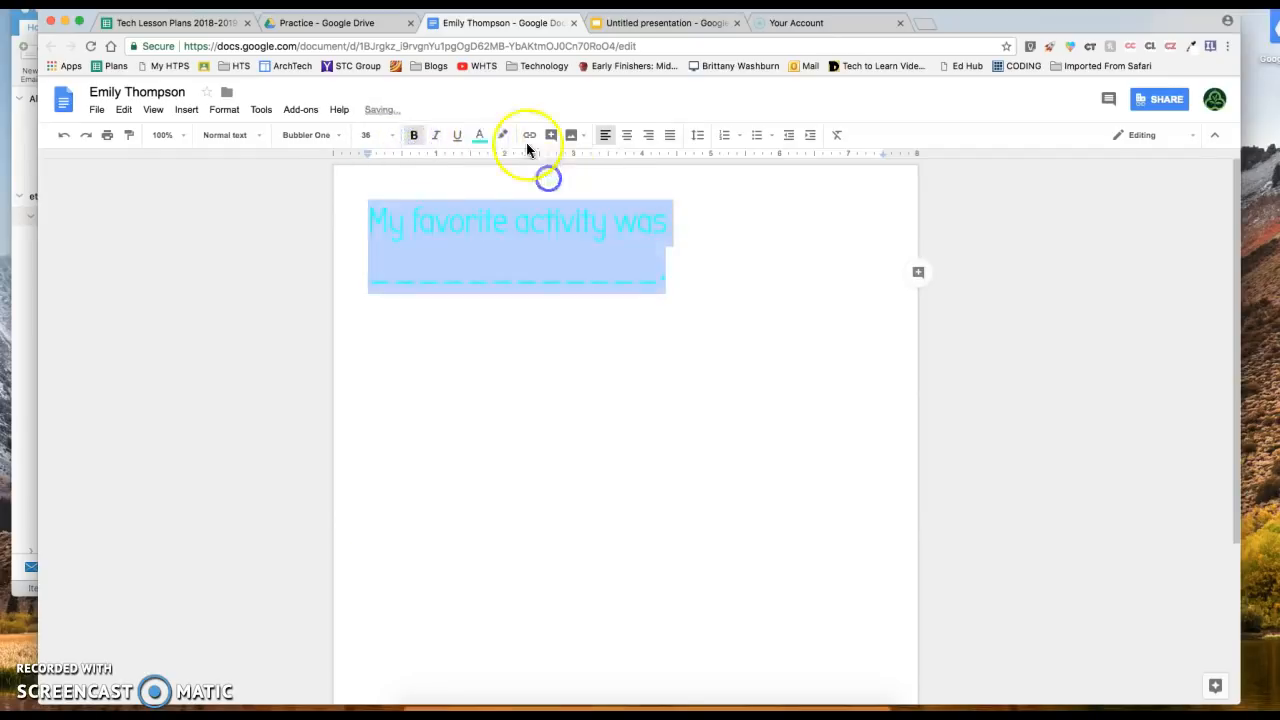
left_click(507, 137)
left_click(546, 197)
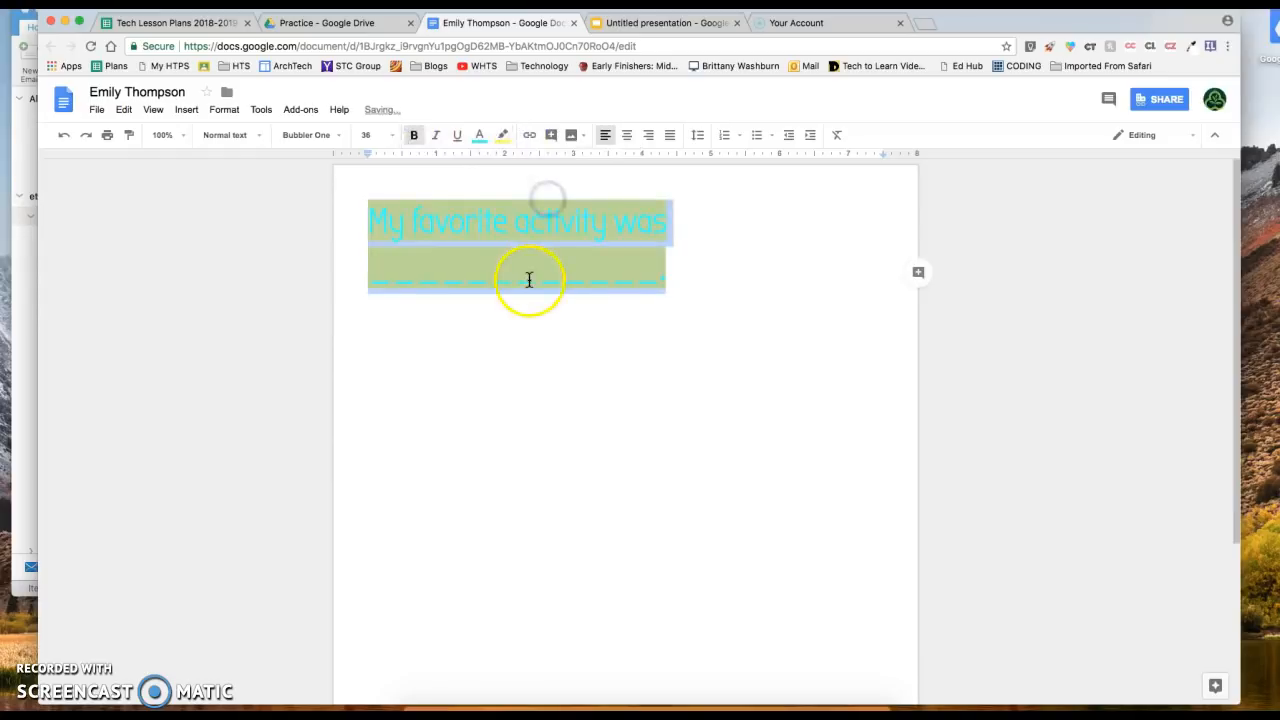
Reselect the line and change its font to Bangers at size 60
left_click(664, 287)
left_click_drag(664, 287, 237, 200)
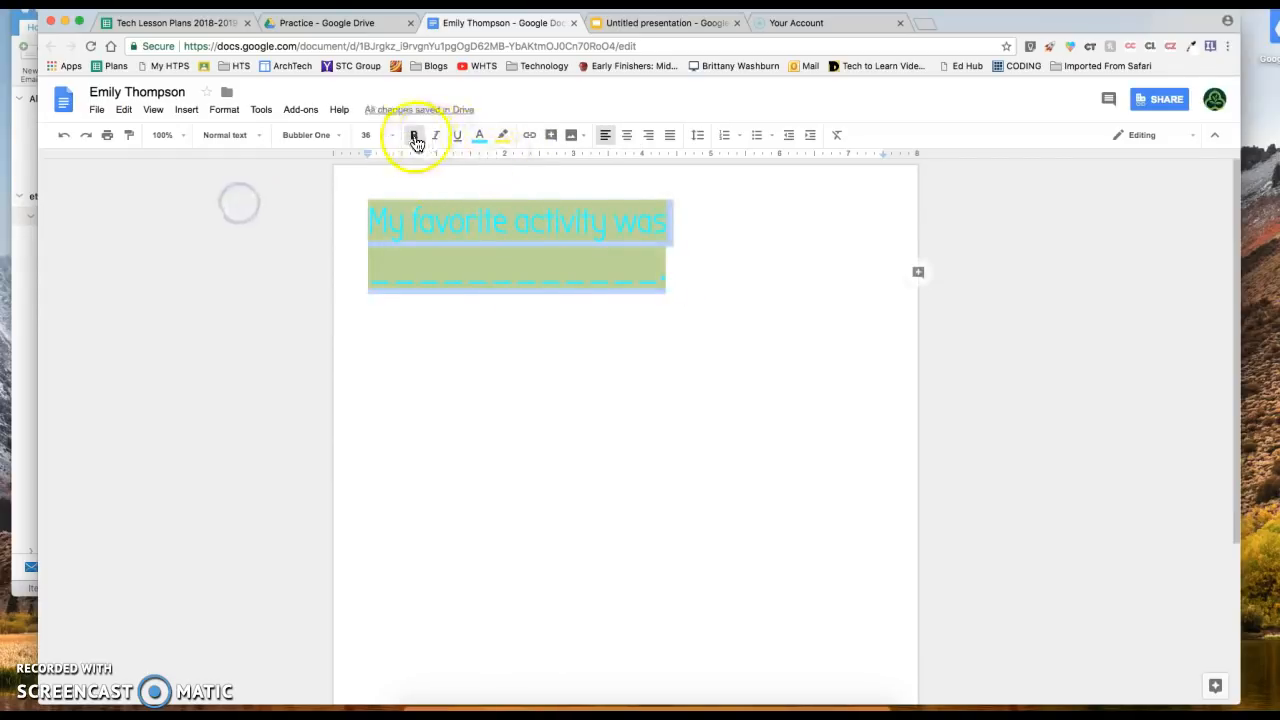
left_click(372, 135)
left_click(312, 133)
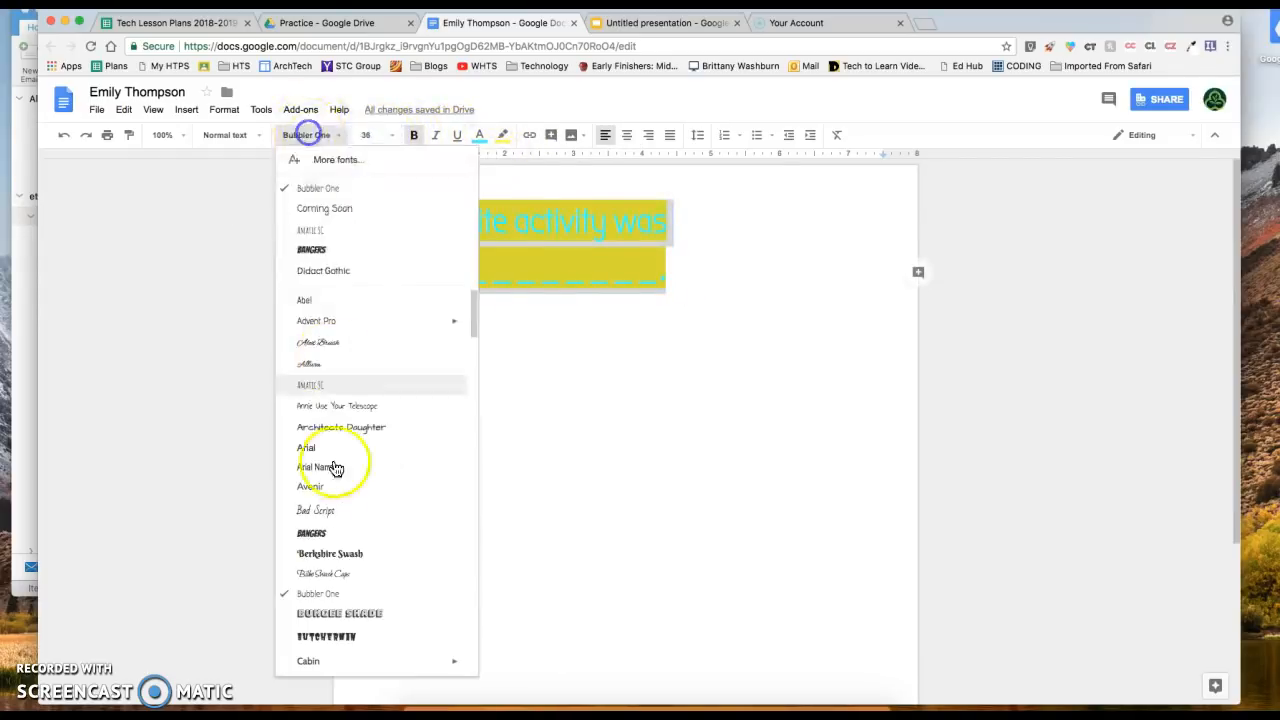
left_click(310, 228)
left_click(375, 135)
left_click(386, 380)
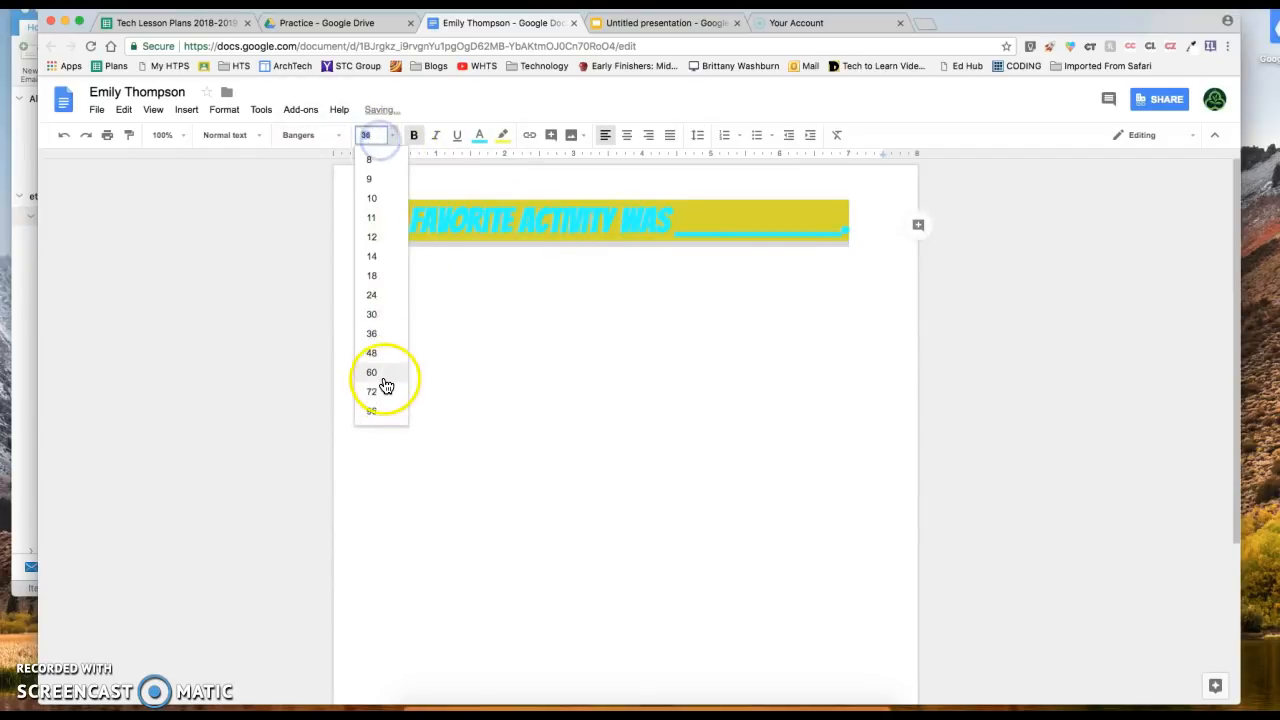
left_click(783, 400)
left_click(766, 349)
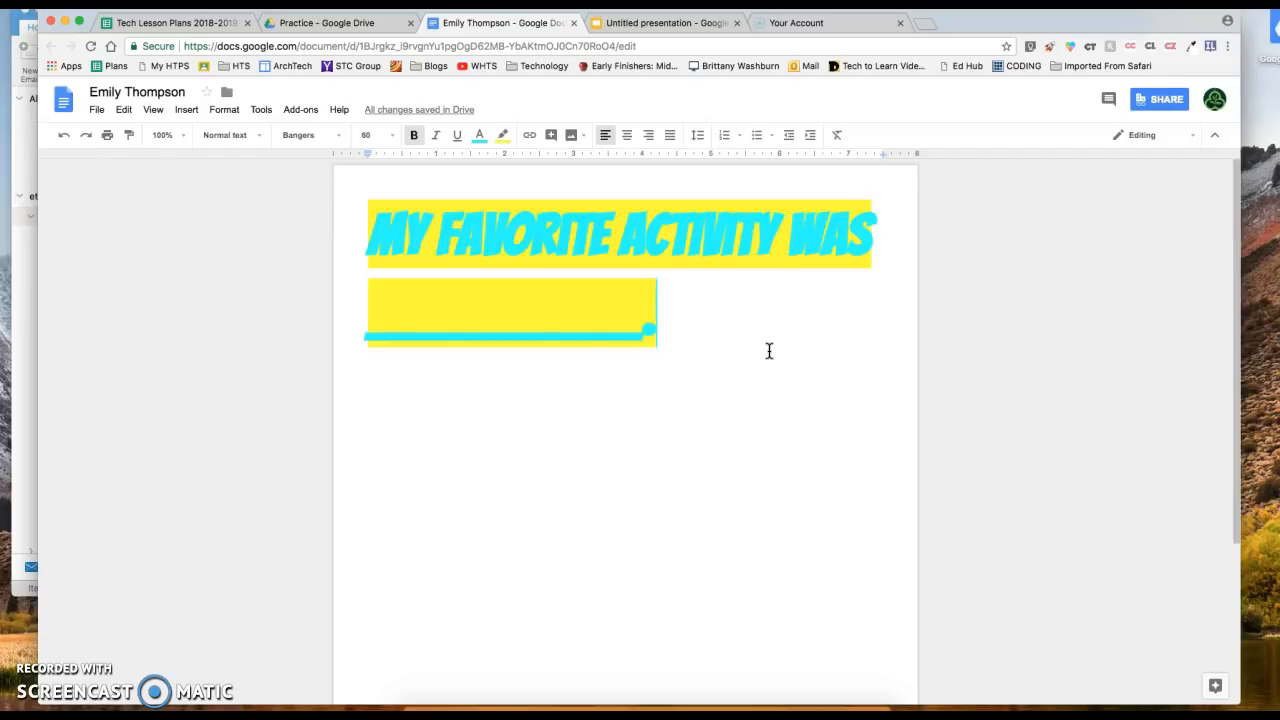
Open the document's Share dialog and its full link sharing settings
left_click(1155, 102)
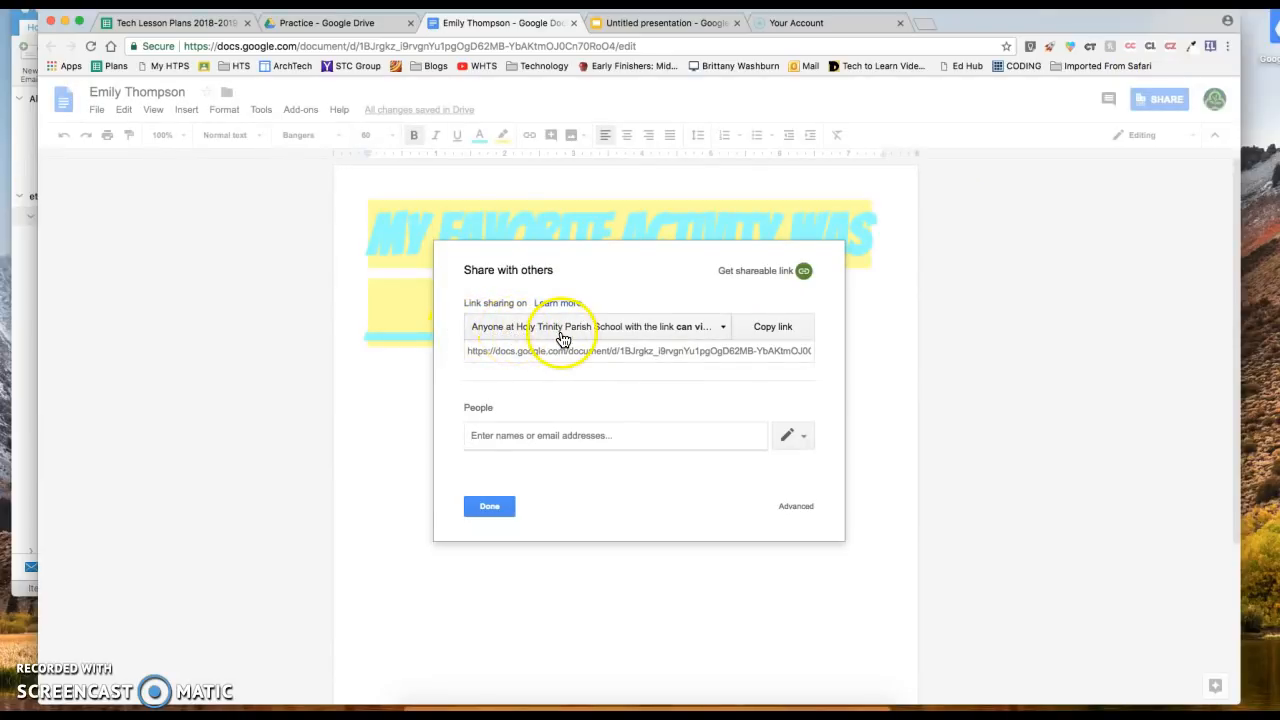
left_click(675, 326)
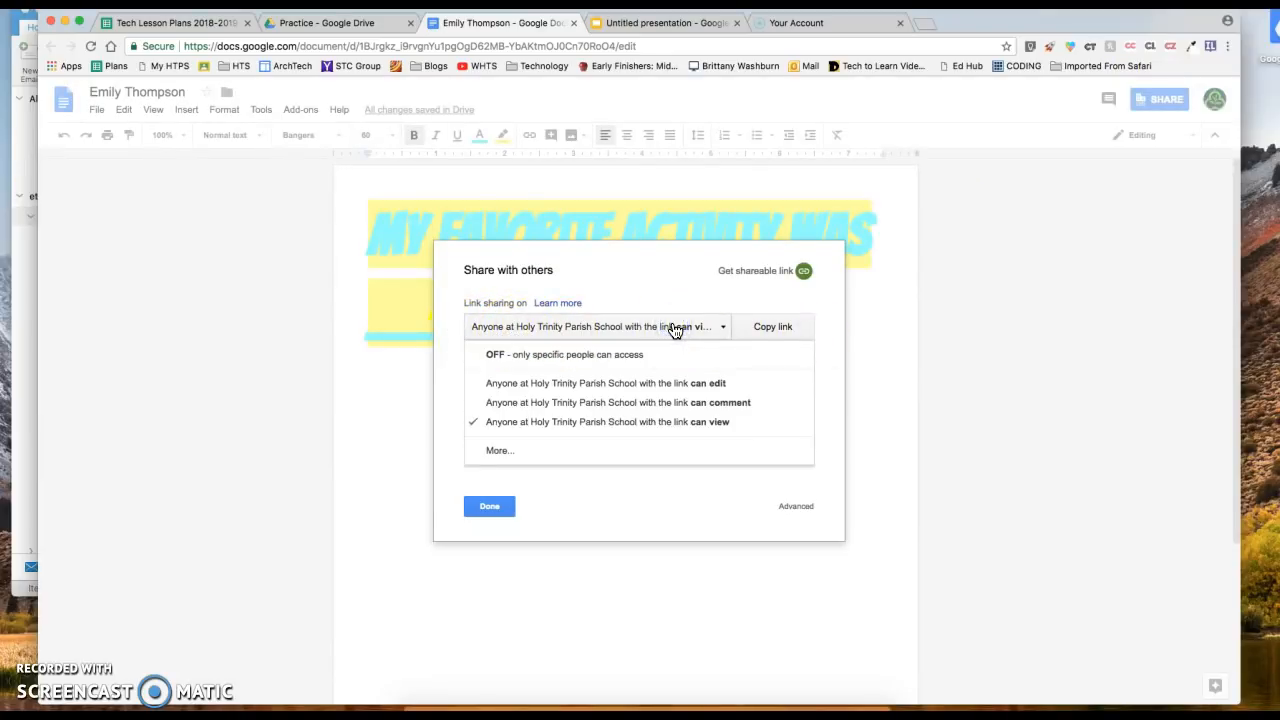
left_click(560, 455)
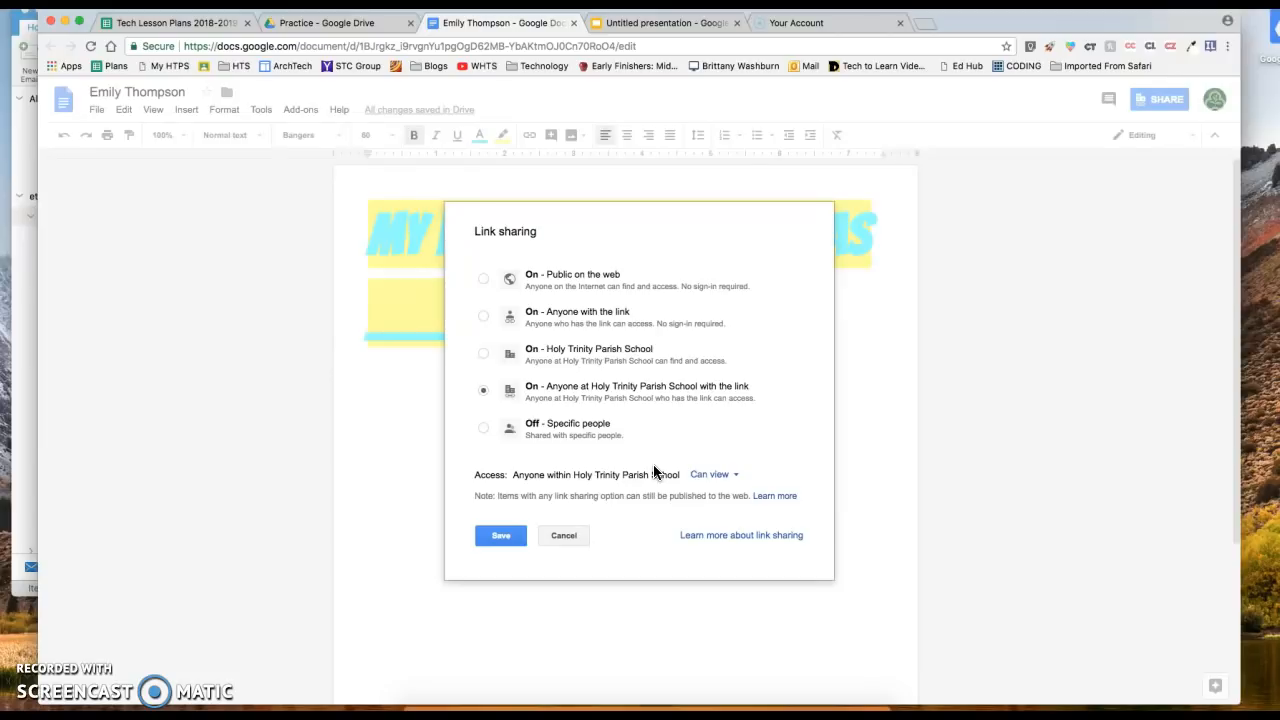
Set link sharing to 'On - Anyone with the link' with Can comment access and save
left_click(594, 394)
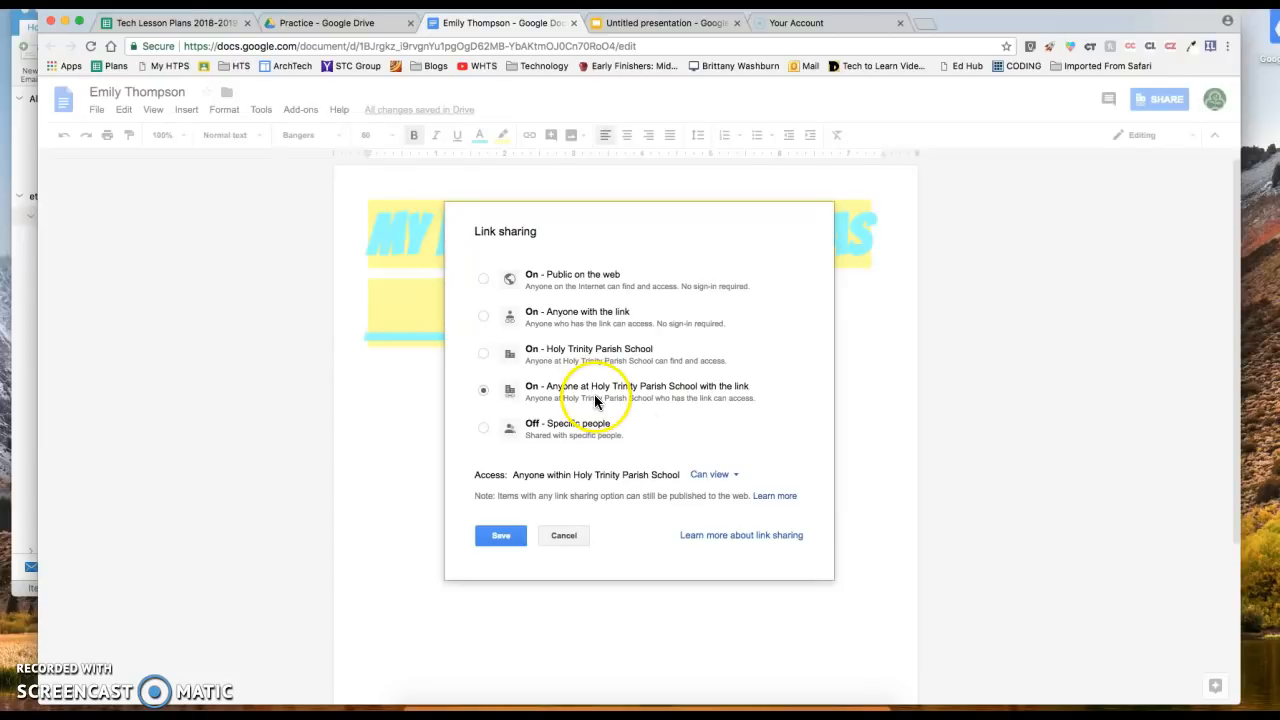
left_click(482, 316)
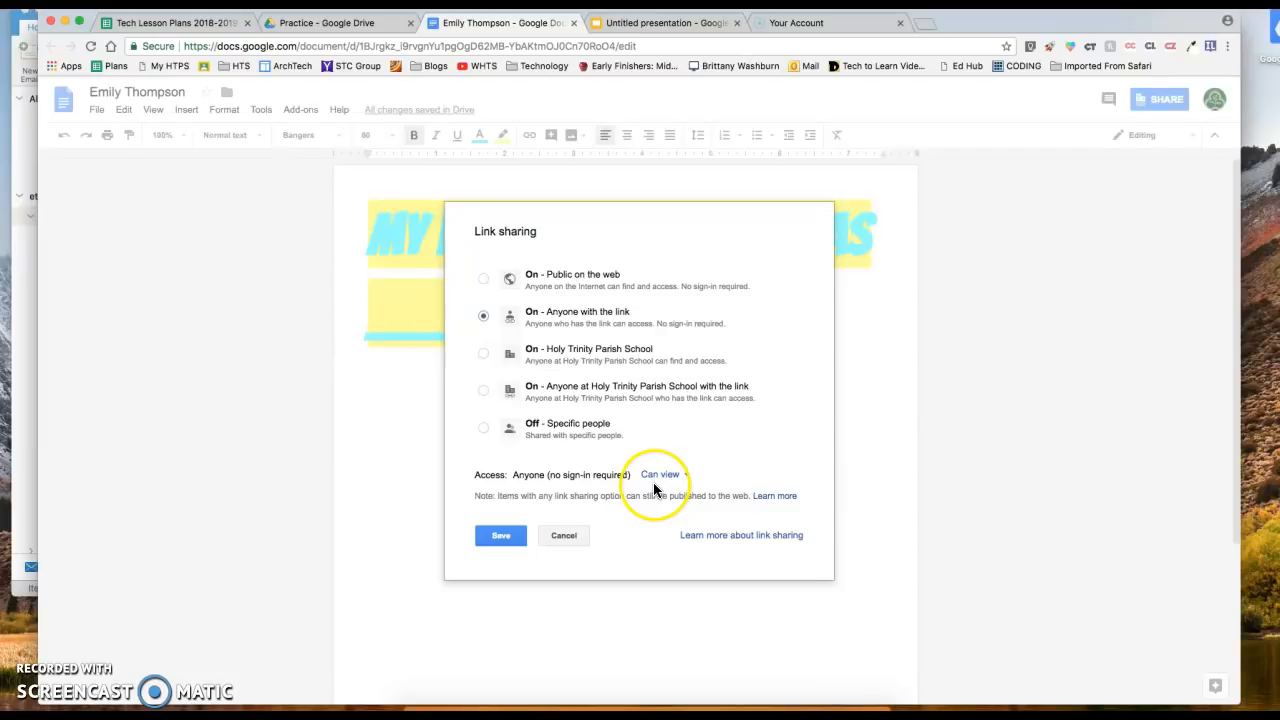
left_click(485, 428)
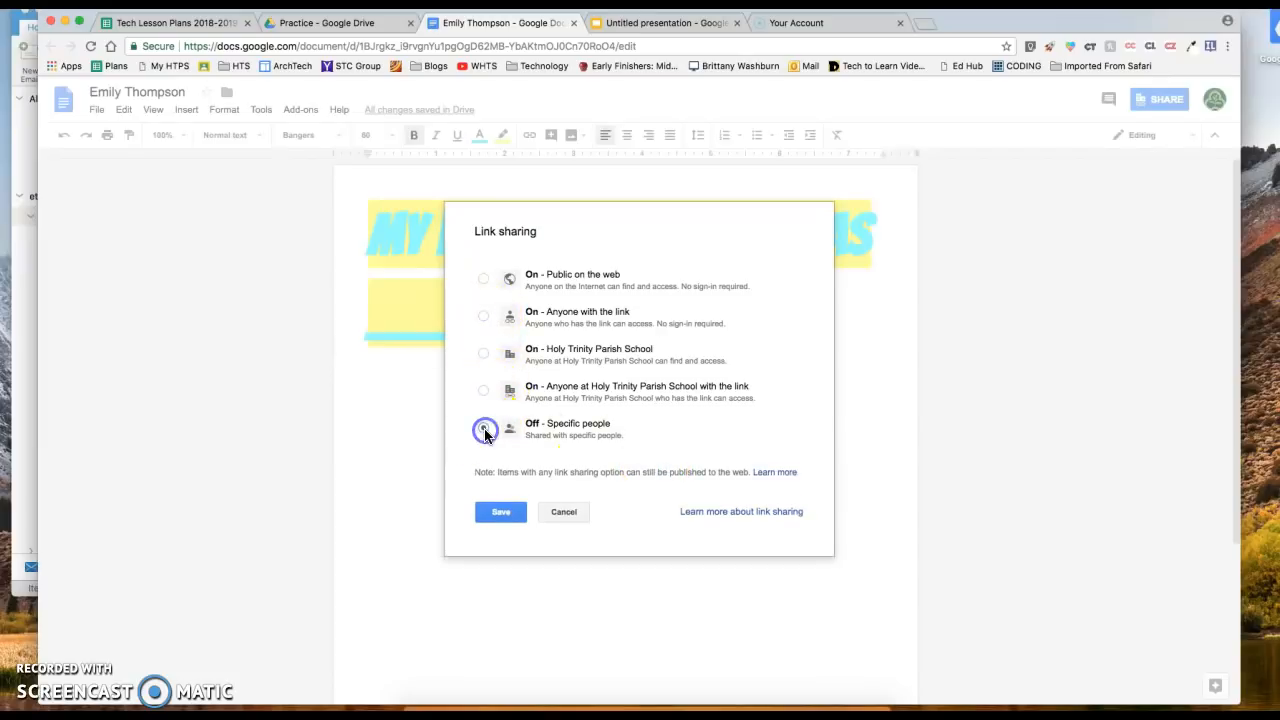
left_click(488, 321)
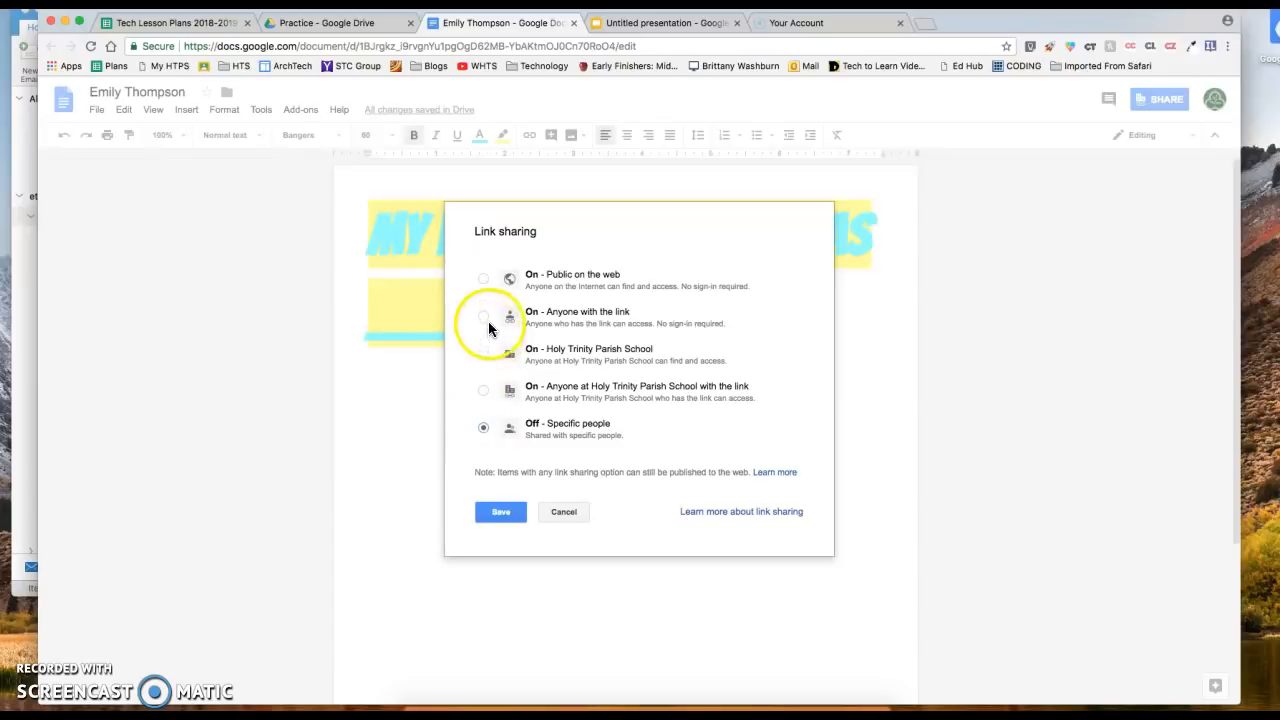
left_click(483, 318)
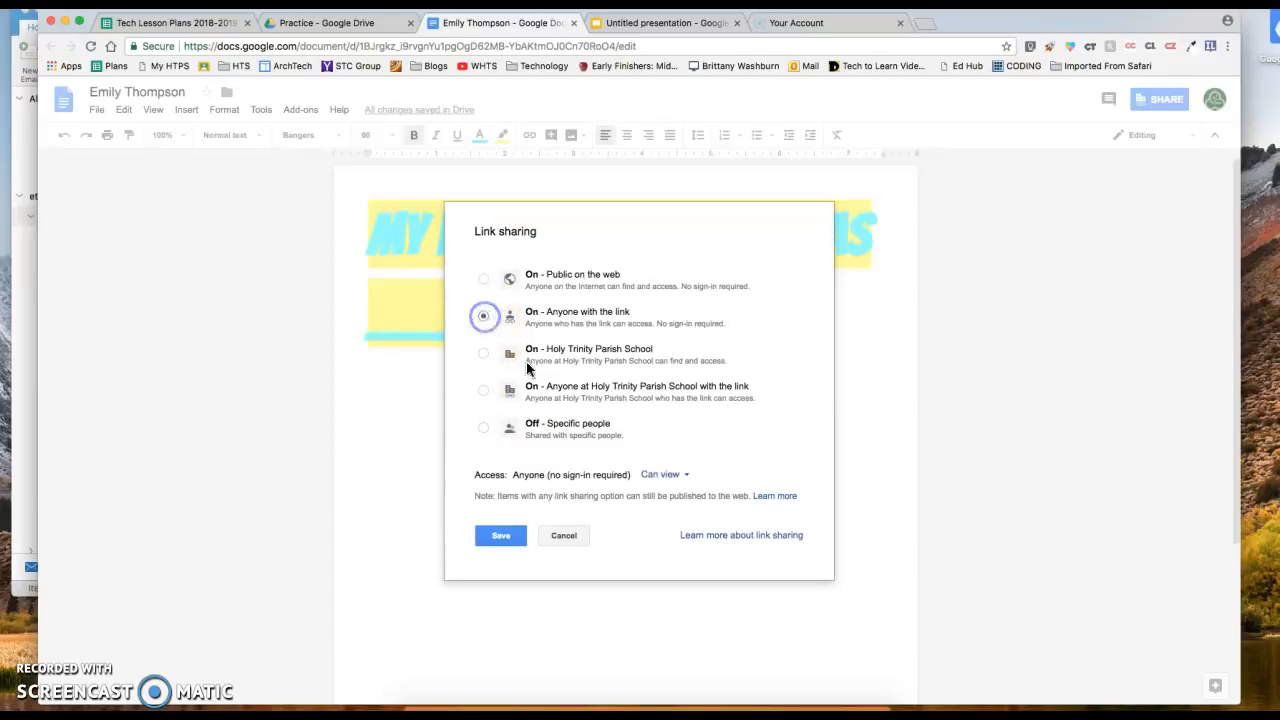
left_click(674, 479)
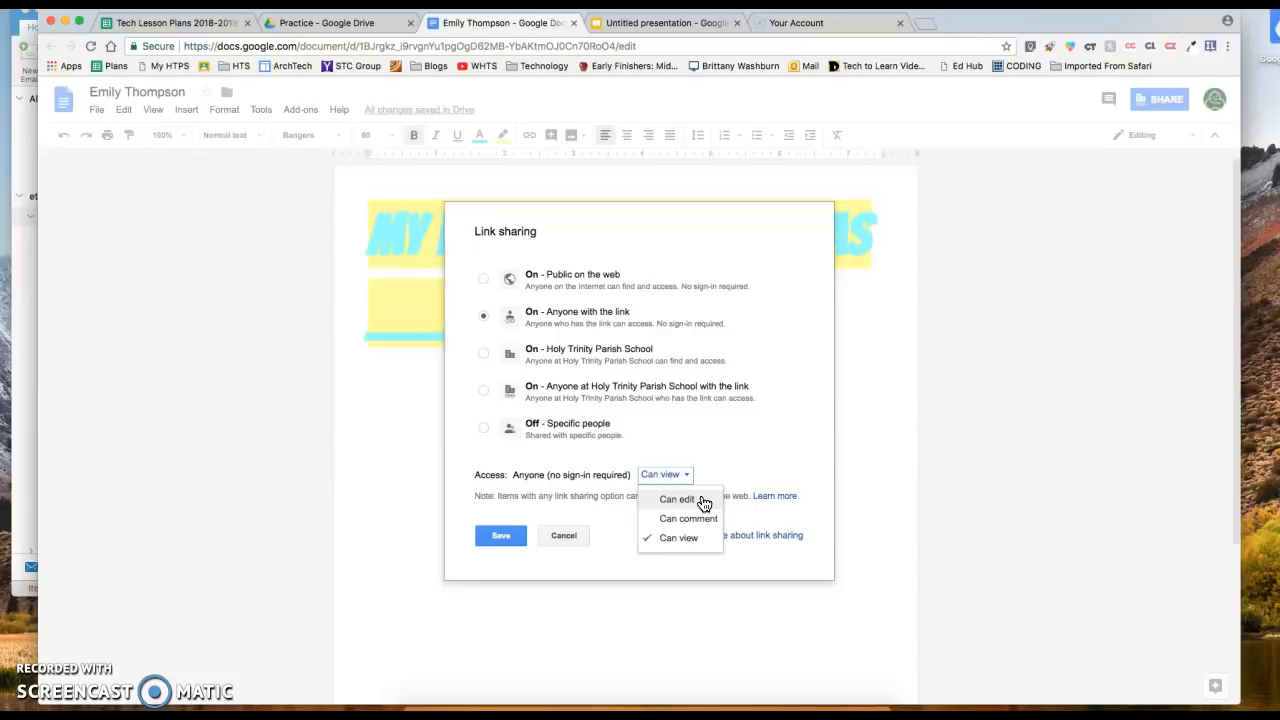
left_click_drag(704, 502, 708, 527)
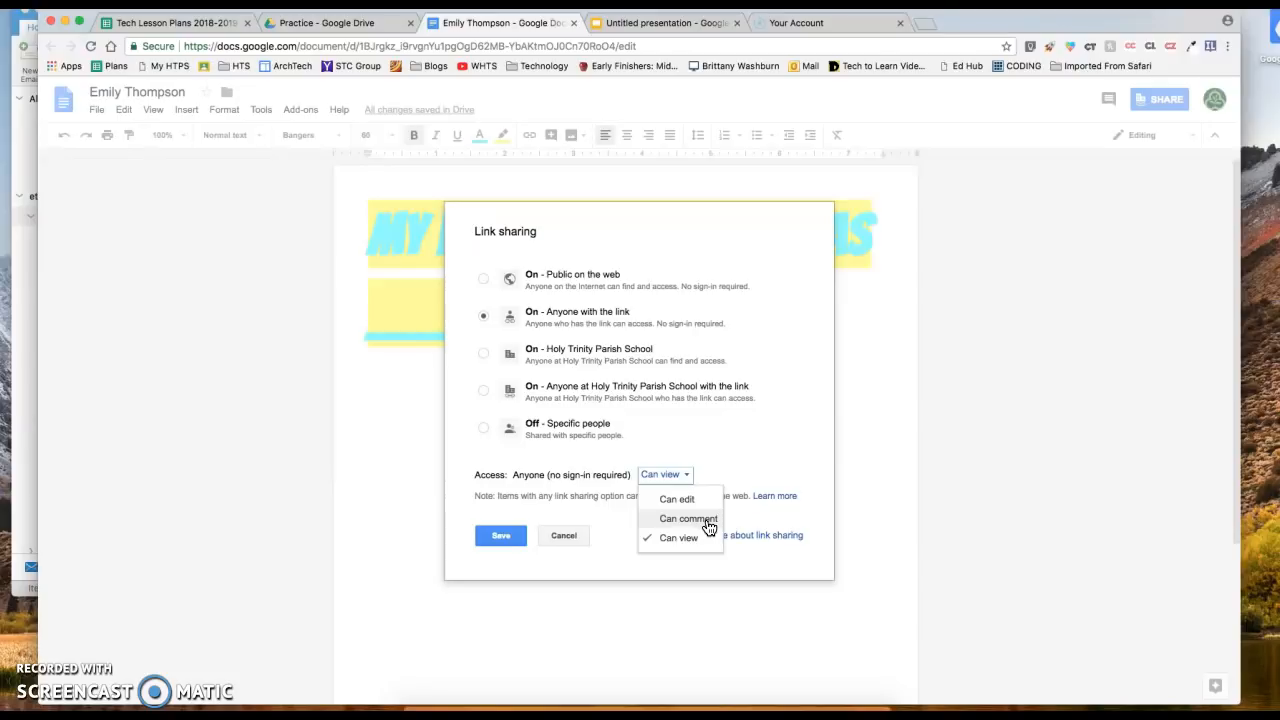
left_click(688, 519)
left_click(501, 536)
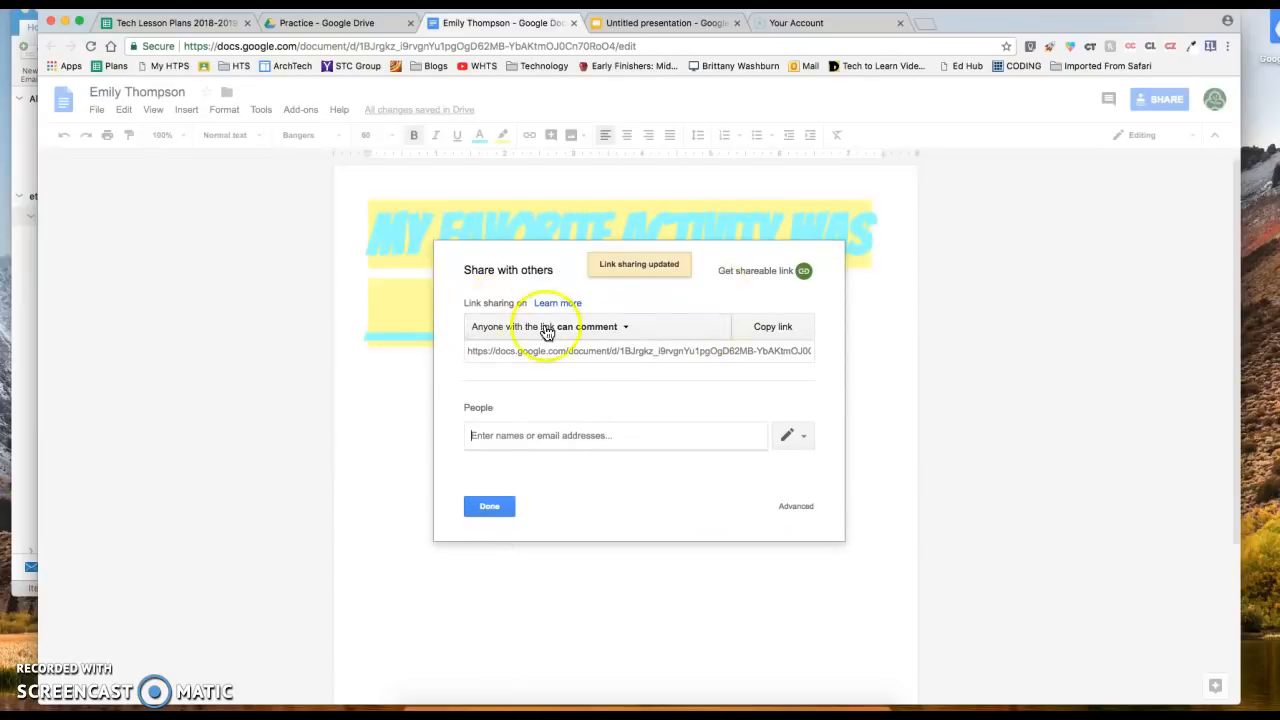
Add the recipient's e-mail address and send the document to them
left_click(528, 436)
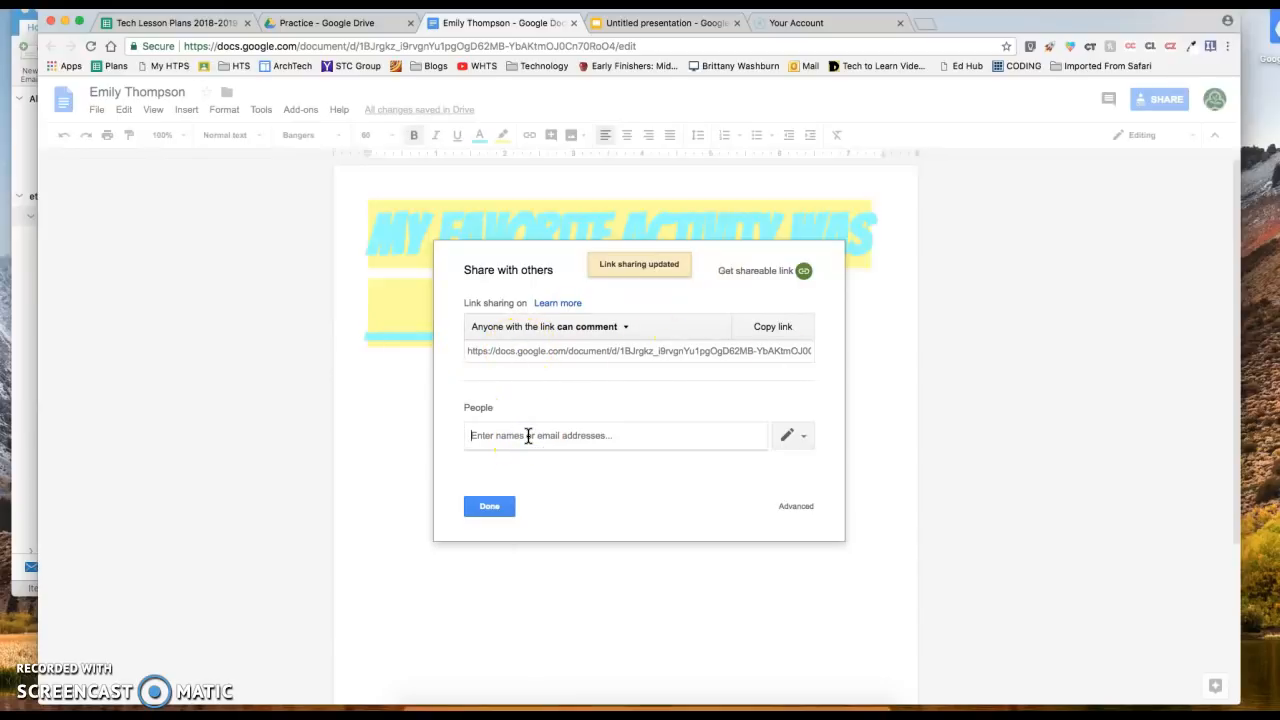
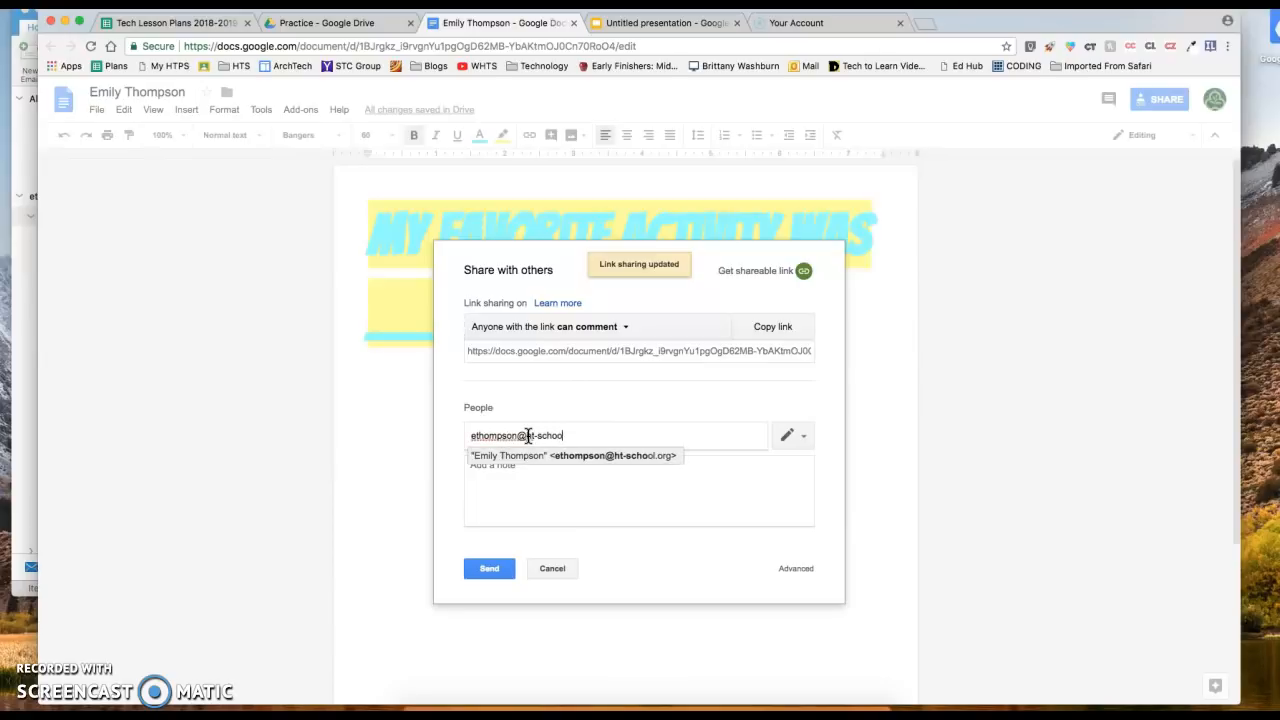
left_click(594, 514)
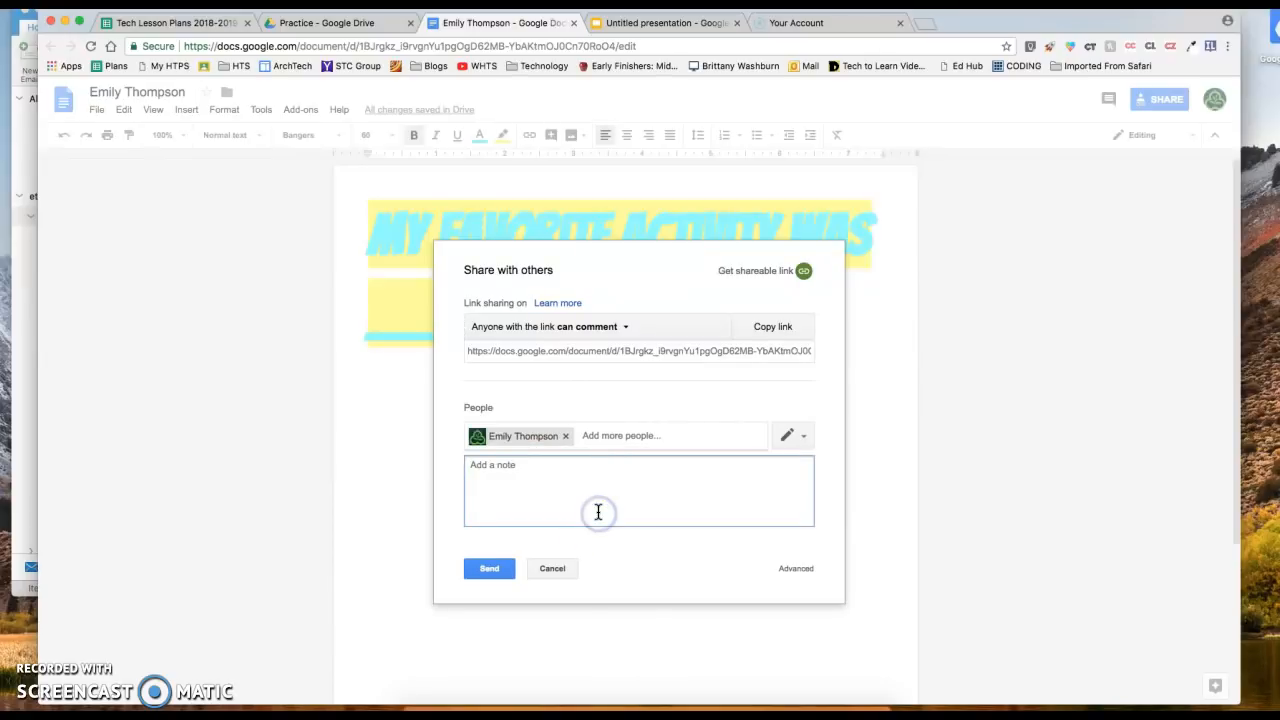
left_click(492, 569)
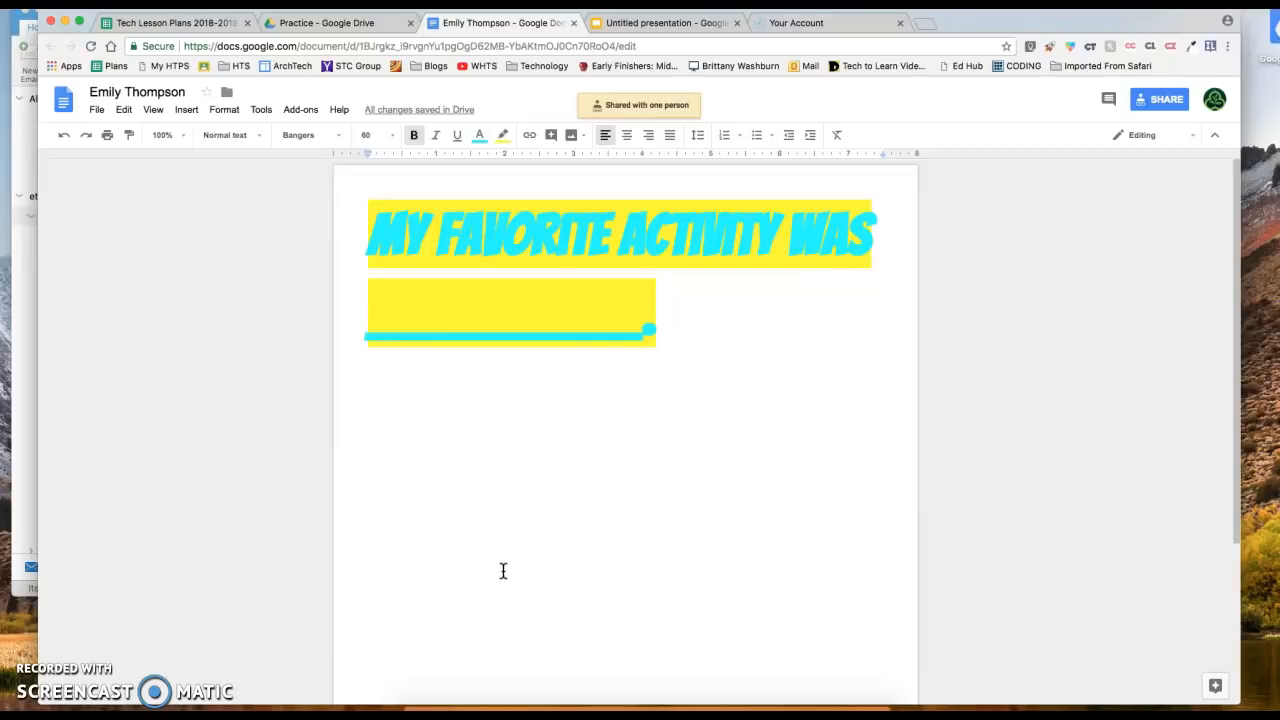
Close the finished Docs tab and return to the Drive Practice folder
left_click(509, 514)
left_click(574, 24)
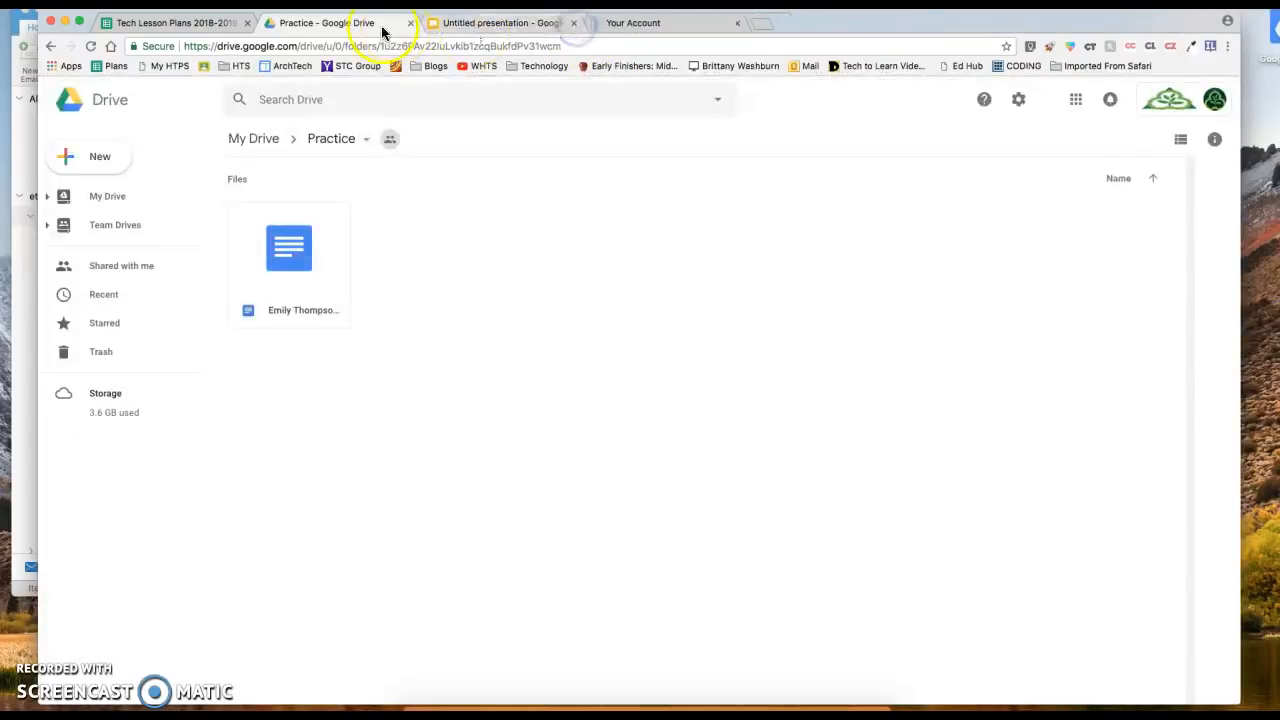
left_click(299, 314)
Select the student-named doc and drag it onto My Drive in the sidebar
left_click(310, 279)
left_click(402, 278)
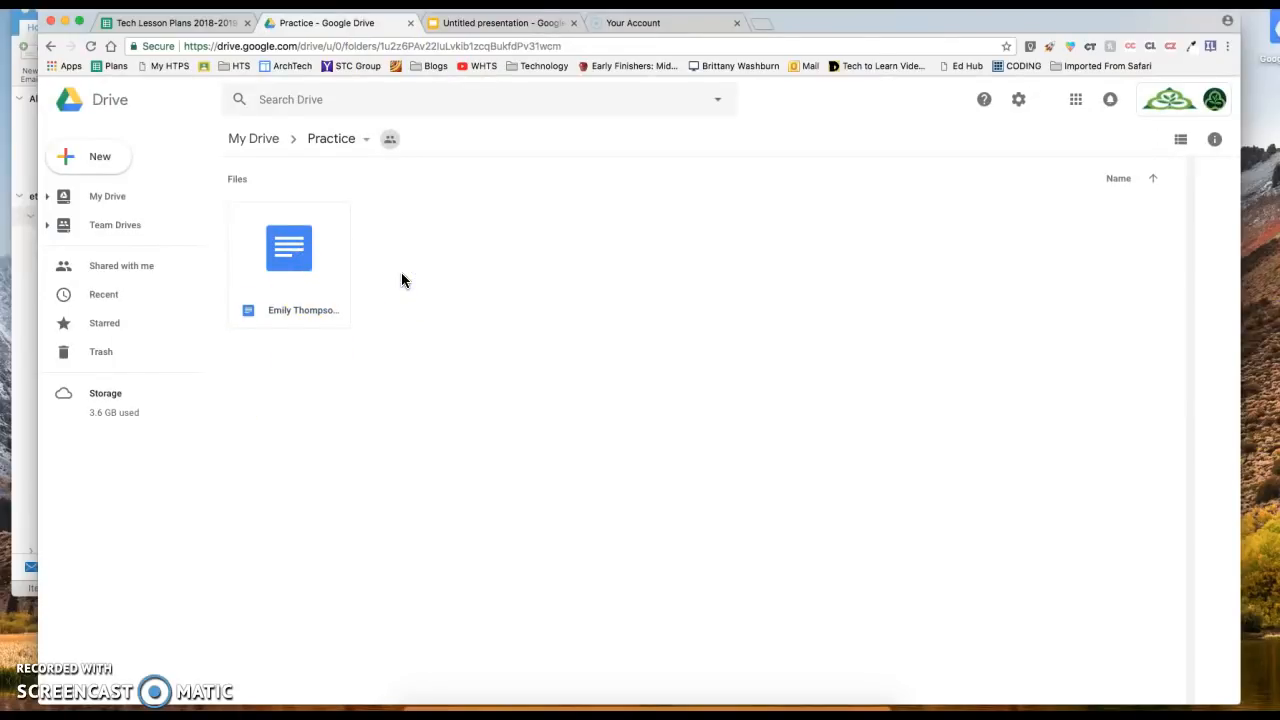
left_click(306, 282)
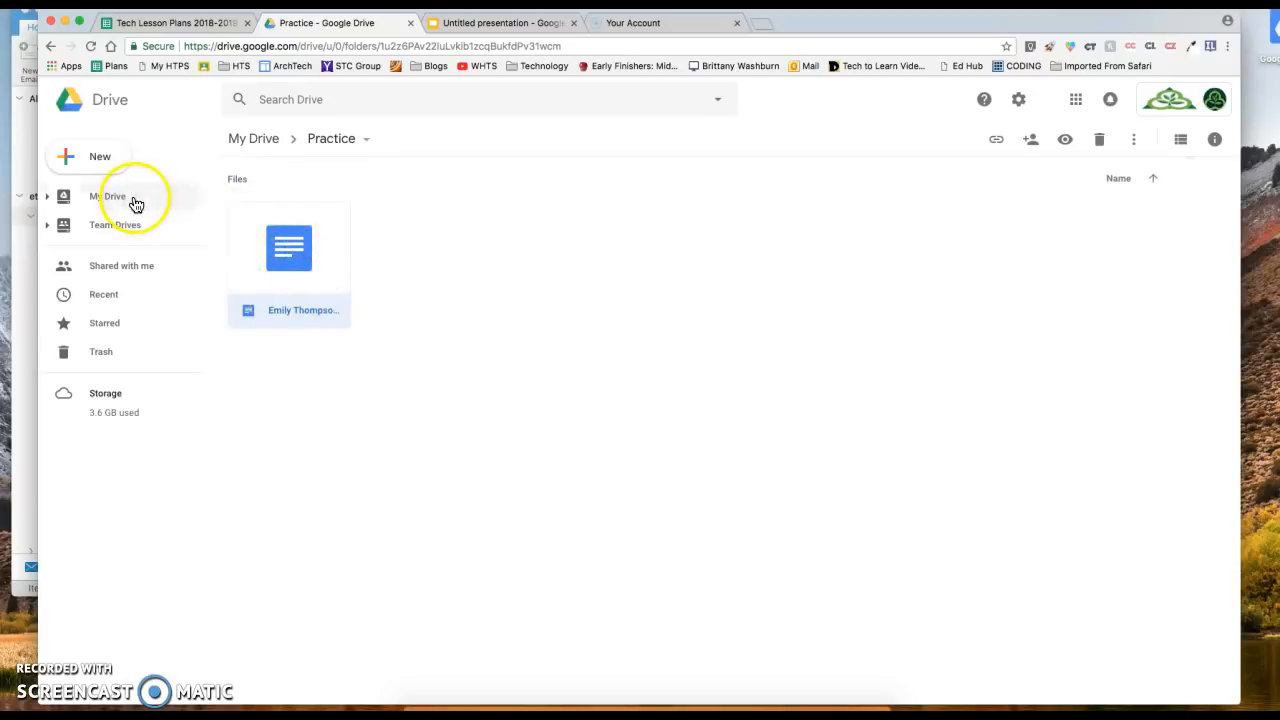
left_click_drag(327, 285, 234, 249)
Move the student-named doc from Practice into My Drive, accepting lost shared access, then open My Drive
right_click(345, 260)
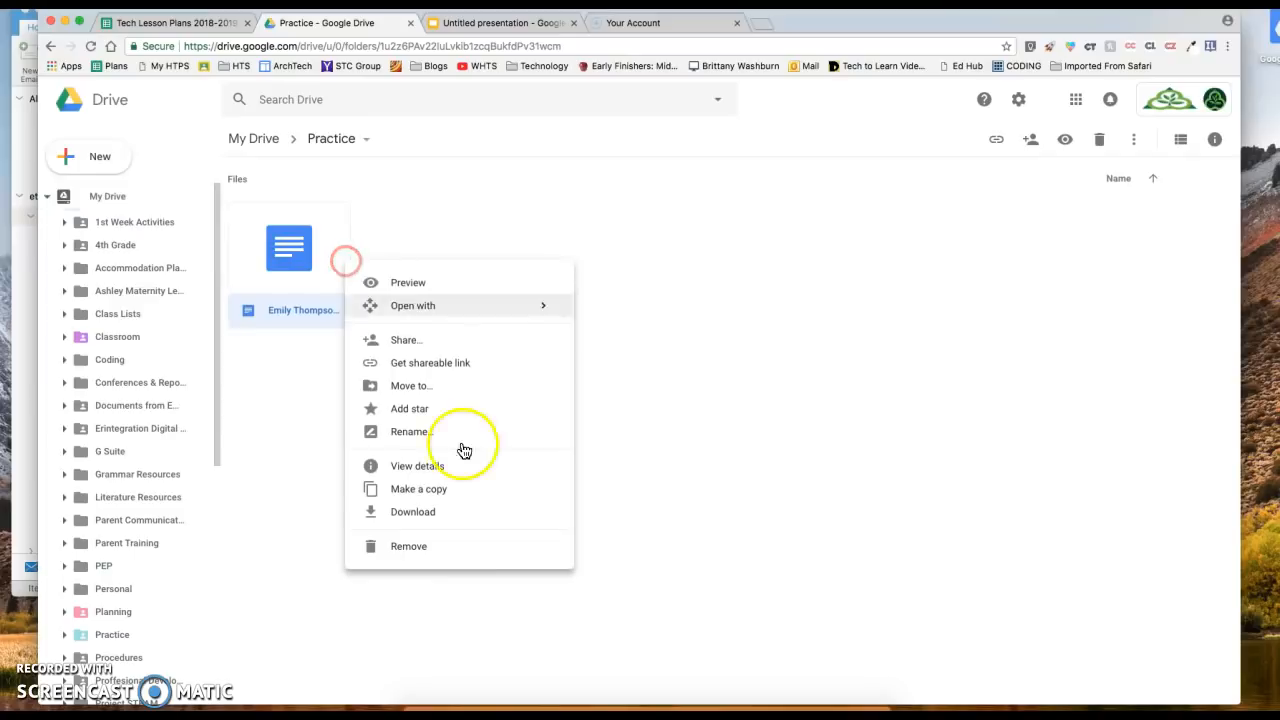
left_click(409, 388)
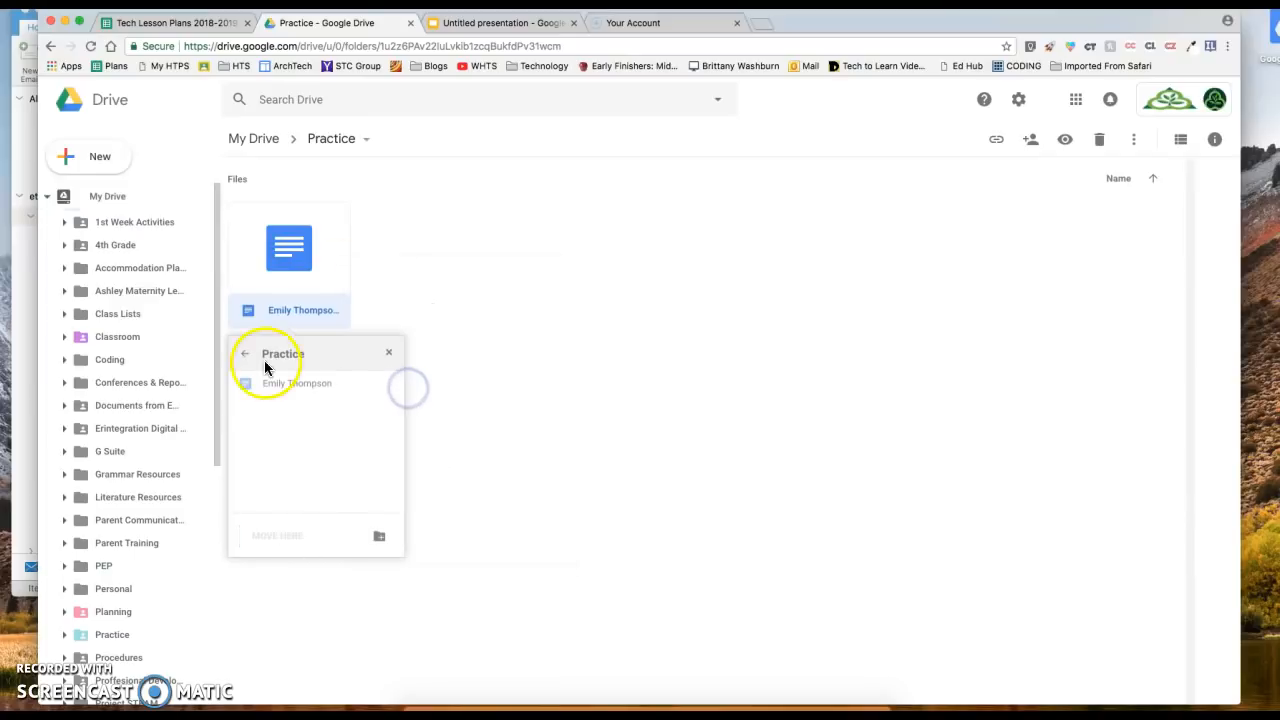
left_click(244, 353)
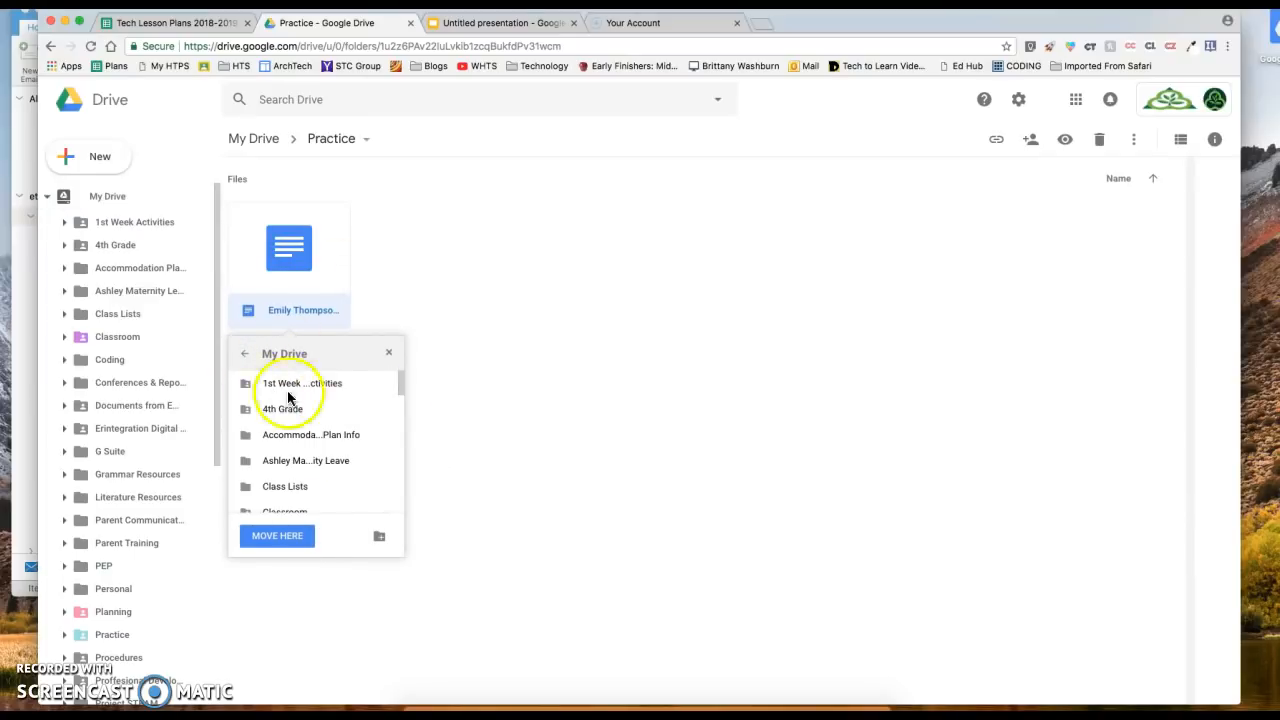
left_click(294, 539)
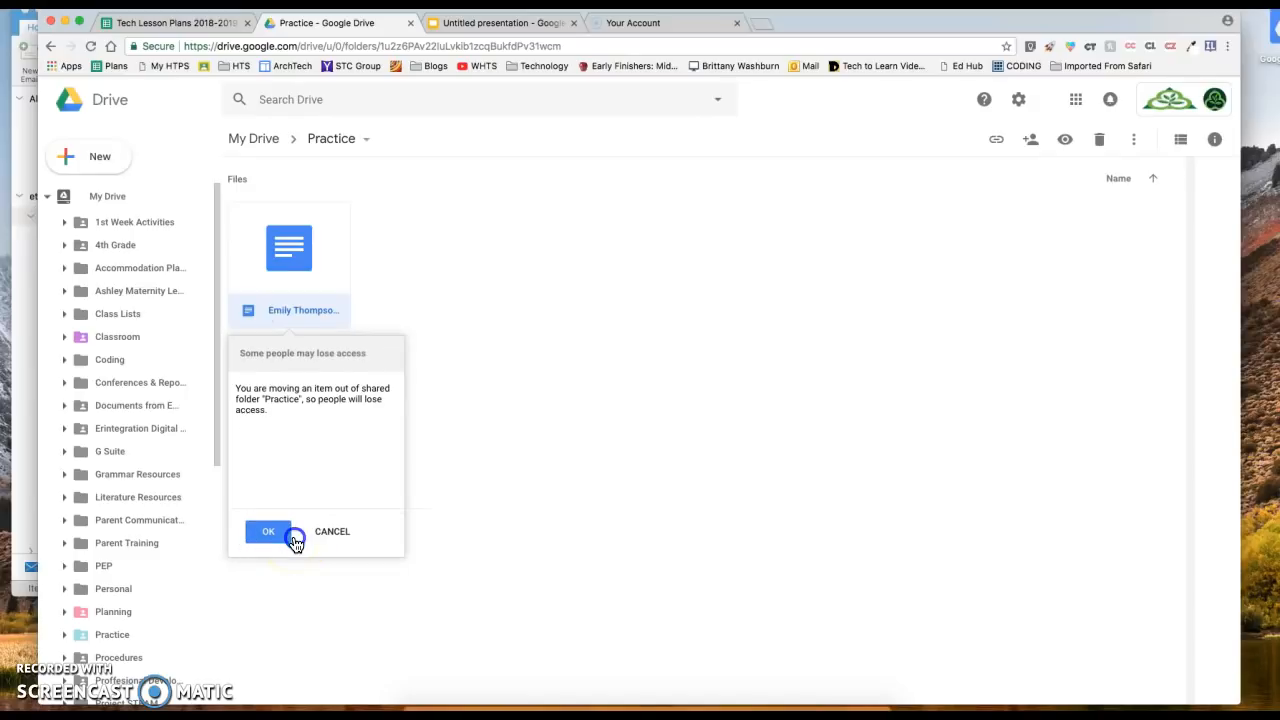
left_click(284, 539)
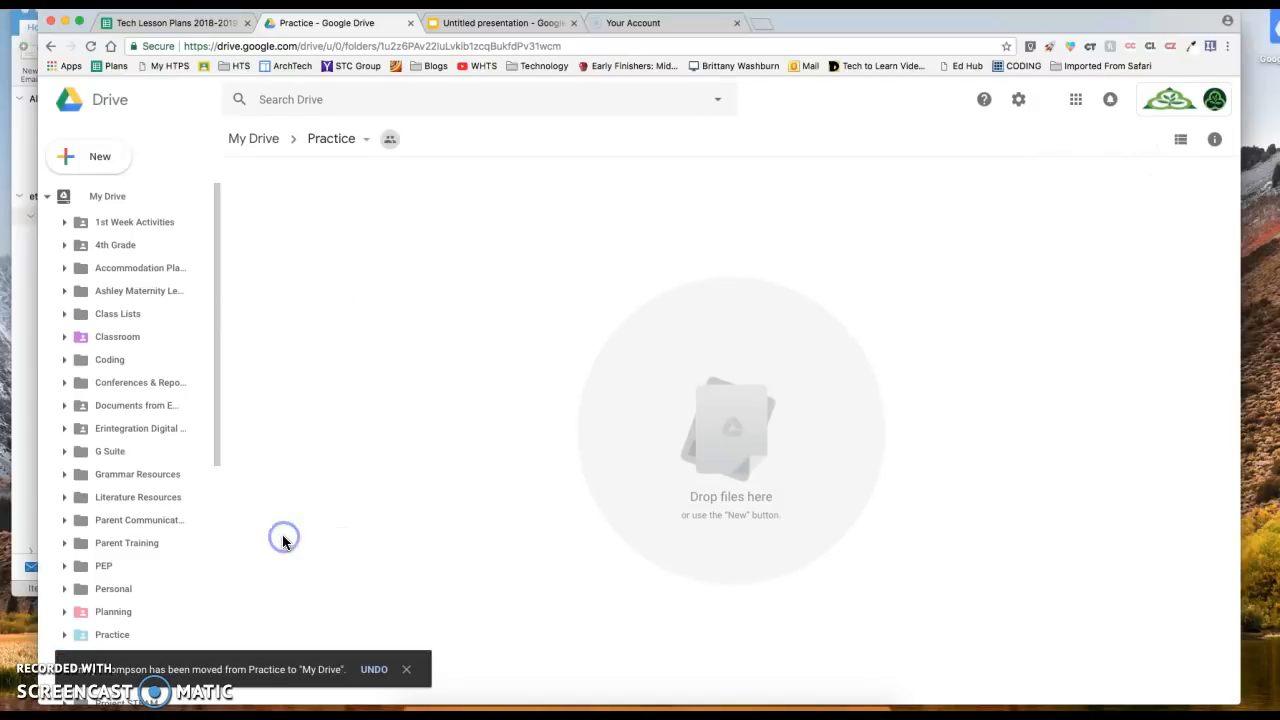
left_click(250, 140)
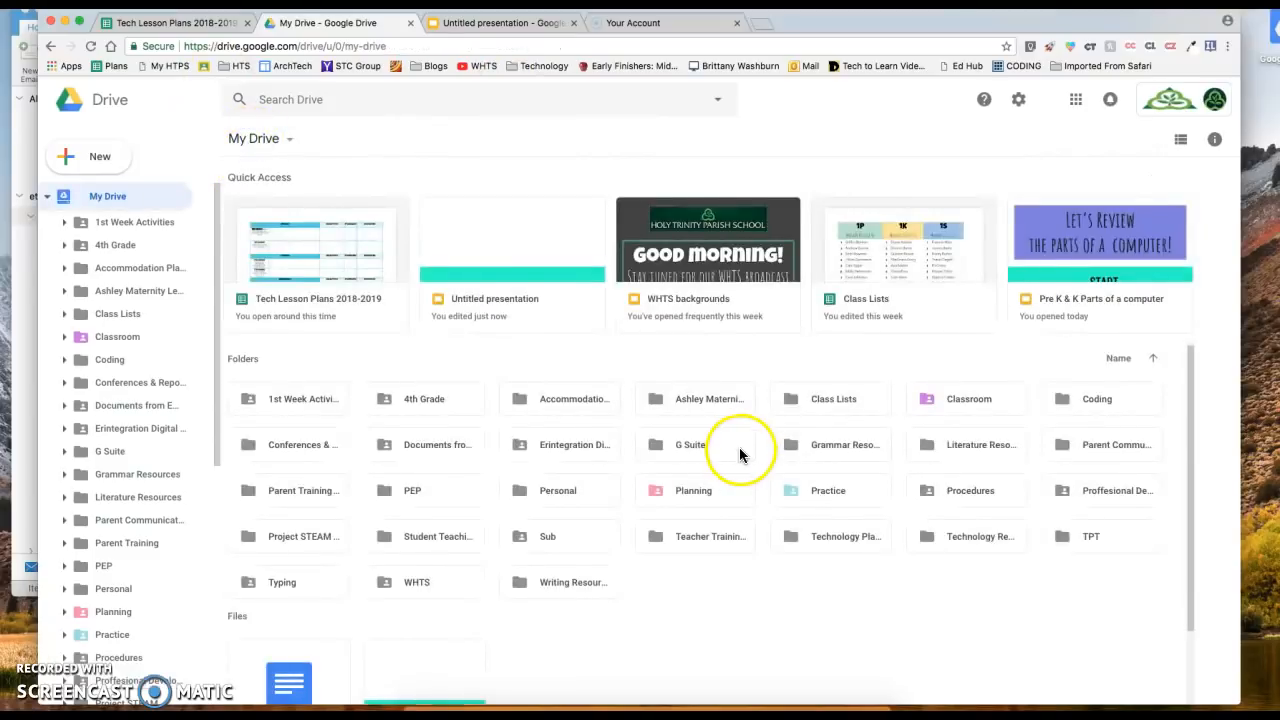
Confirm the moved doc now appears under Files in My Drive
scroll(740, 455, "down", 2)
left_click(275, 605)
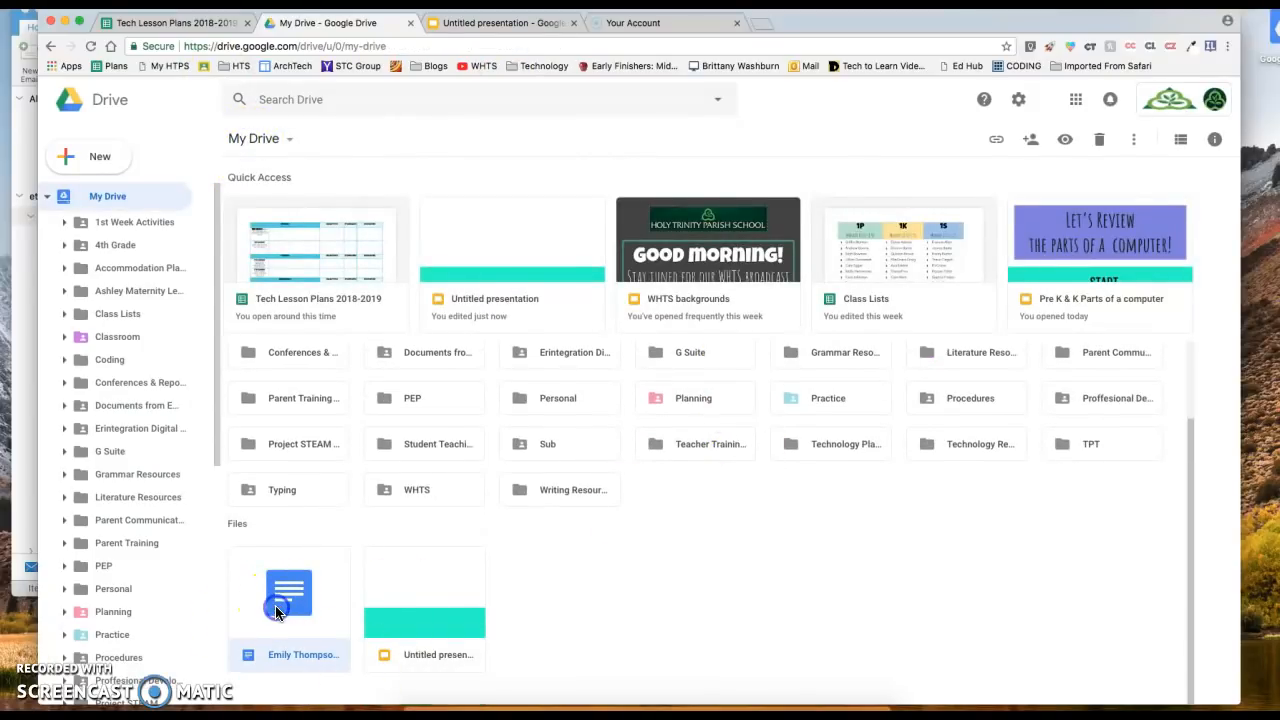
left_click(777, 604)
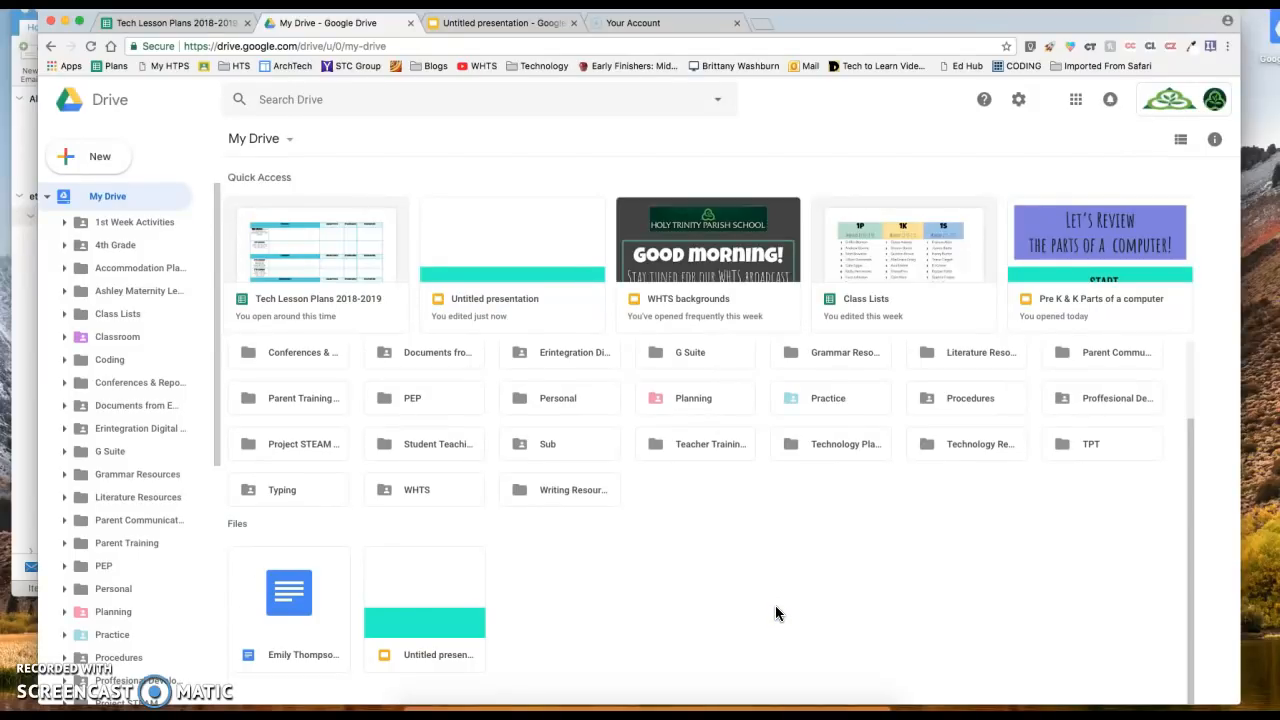
Delete the Practice folder by dragging it to Trash and dismiss the removal notice
left_click(47, 196)
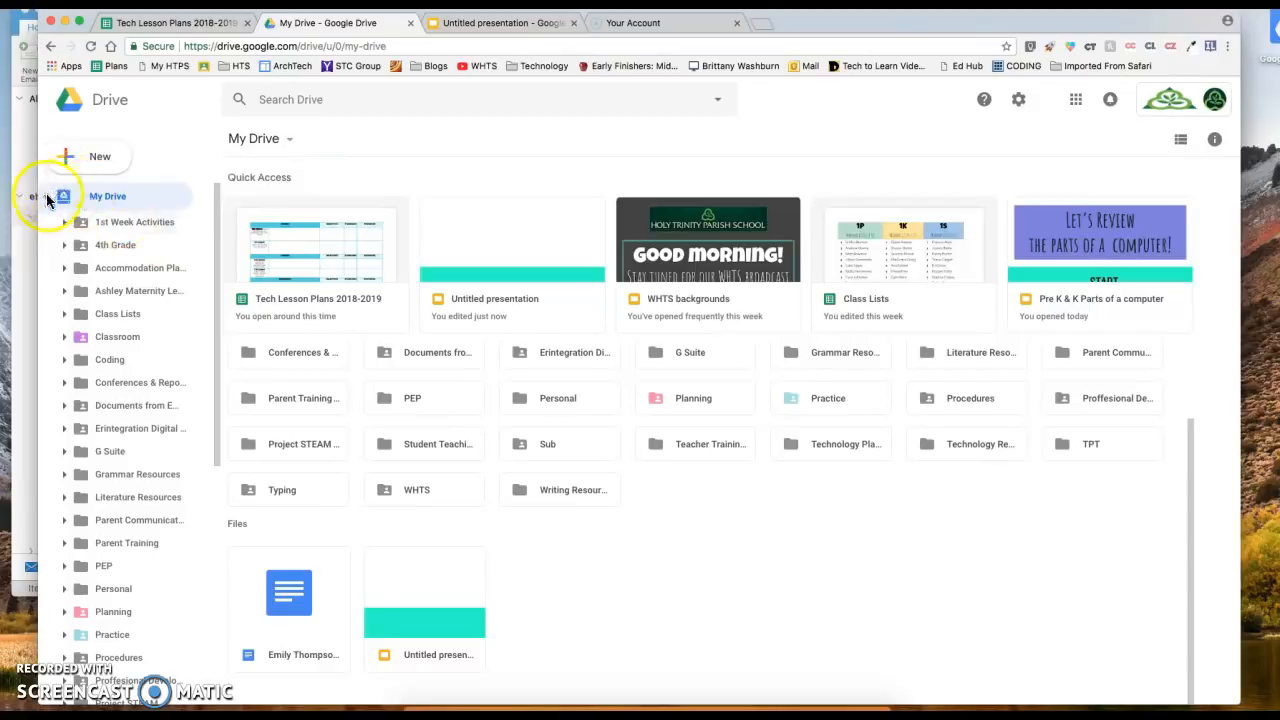
right_click(857, 403)
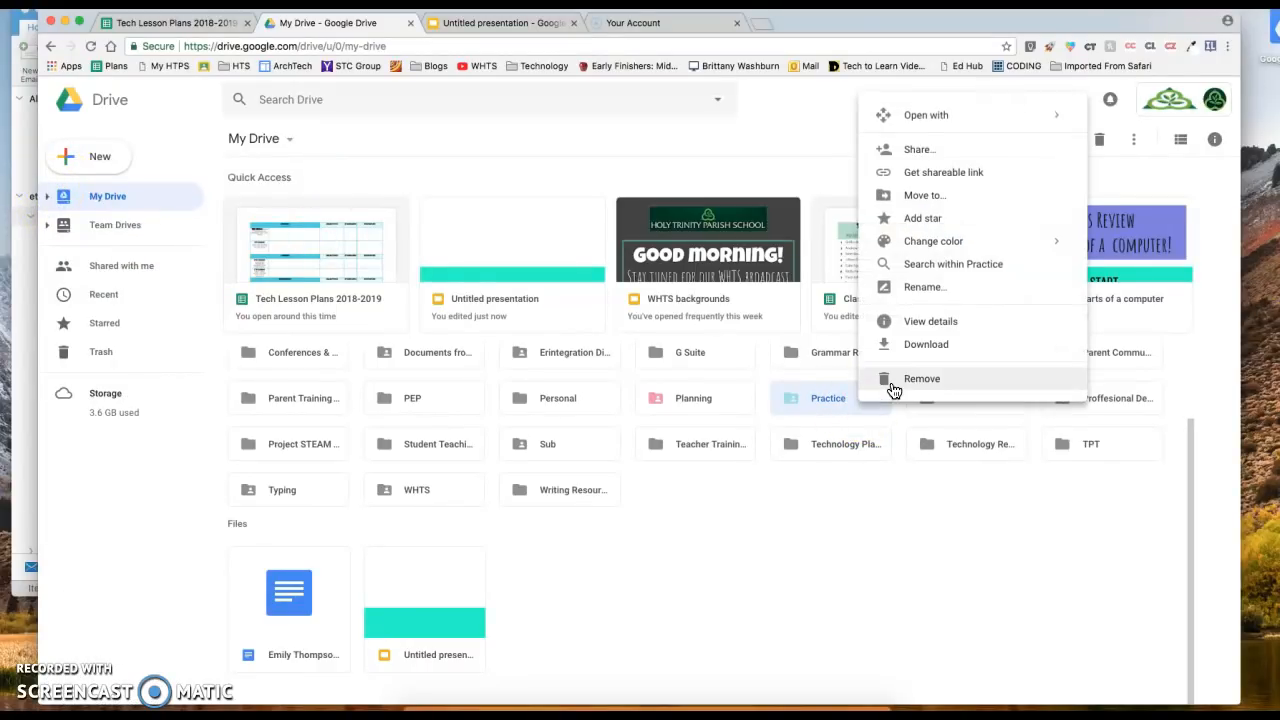
left_click_drag(850, 400, 96, 352)
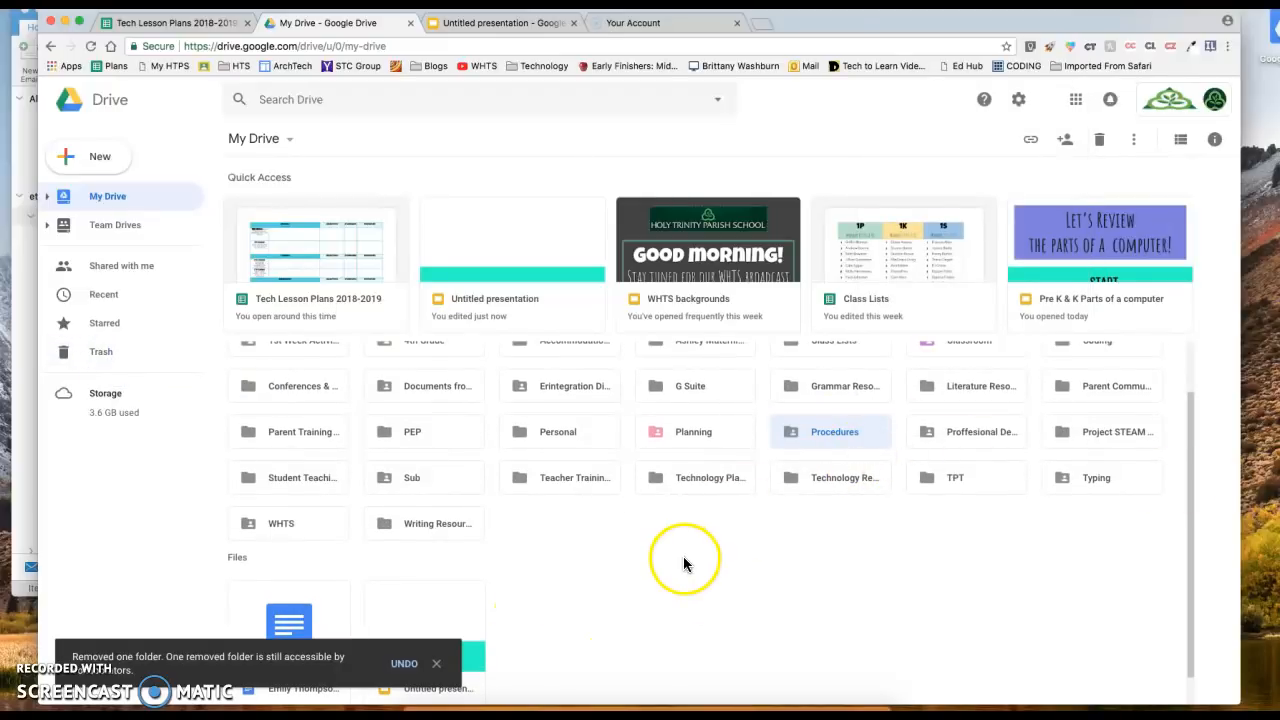
left_click(436, 663)
left_click(736, 594)
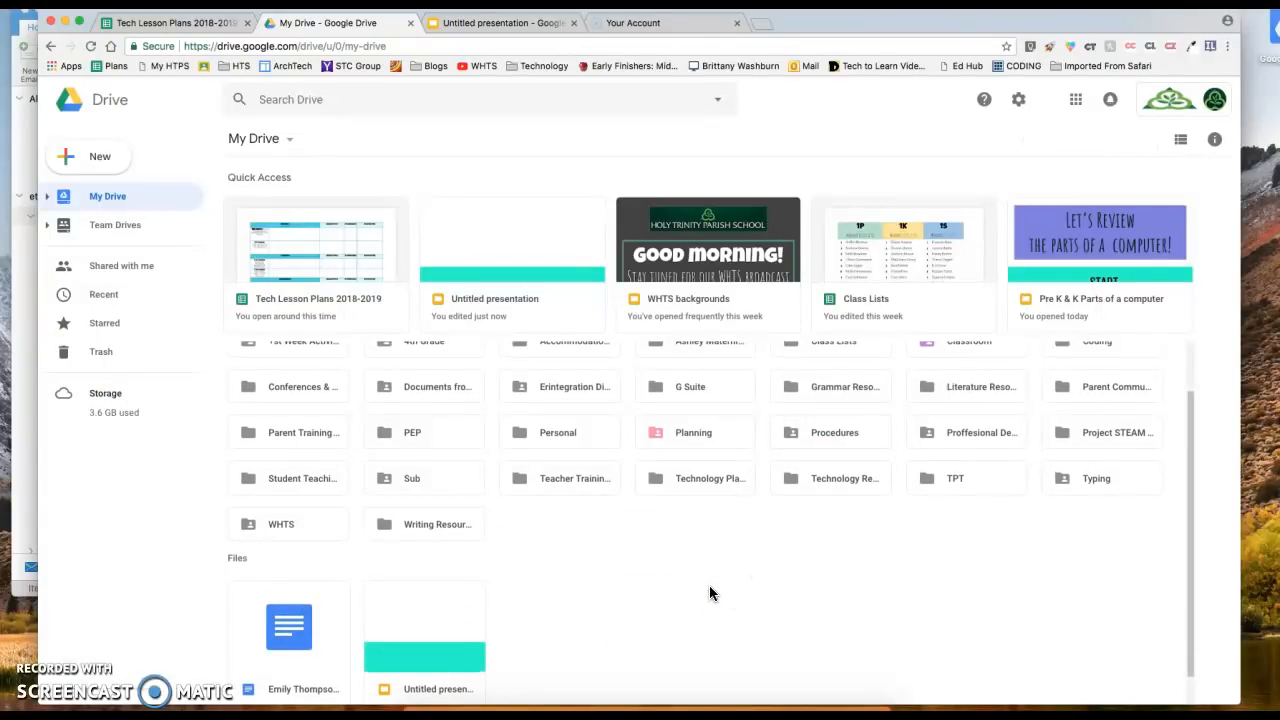
left_click(503, 570)
Locate the deleted Practice folder and its Restore option in Trash, then return to the Your Turn! slide
left_click(96, 354)
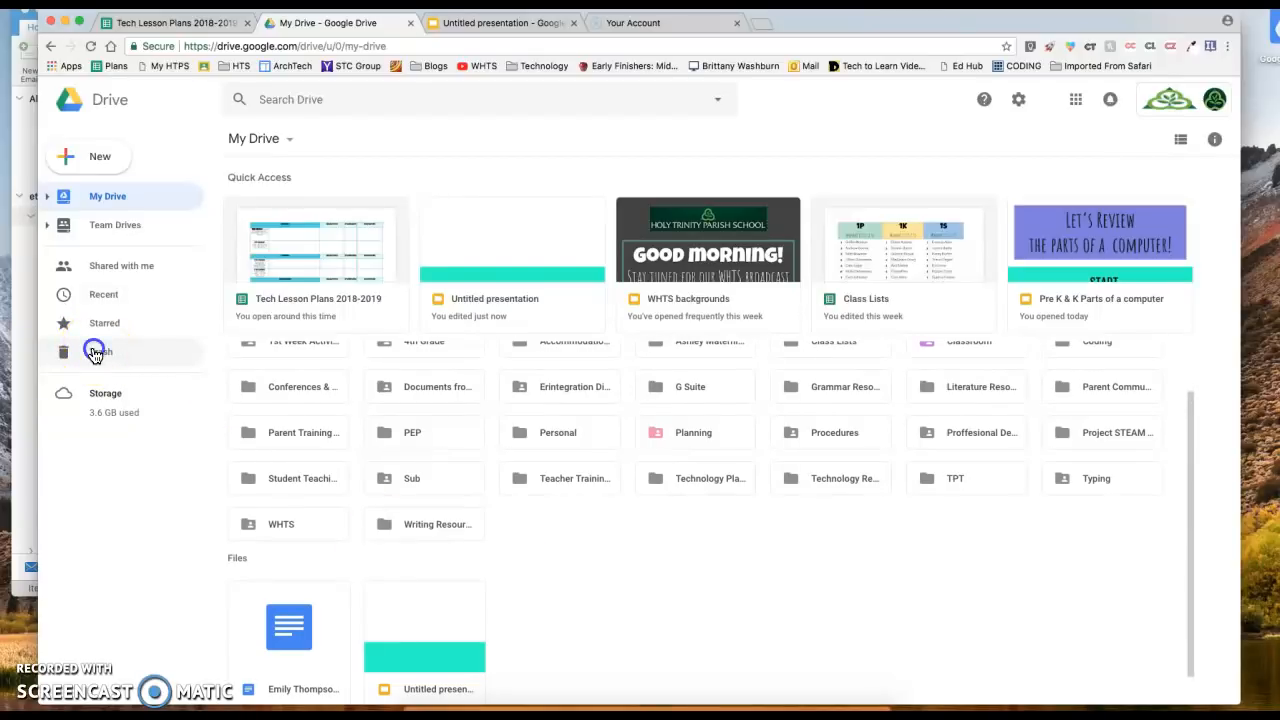
right_click(253, 264)
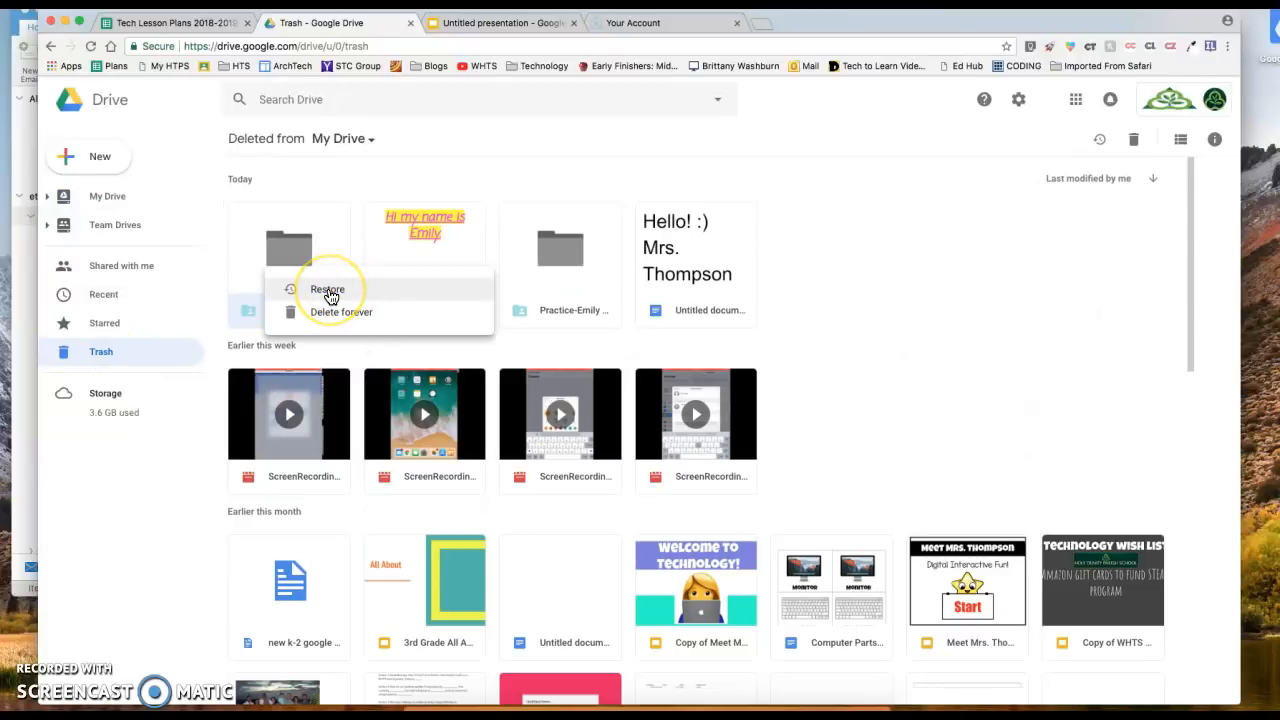
left_click(110, 197)
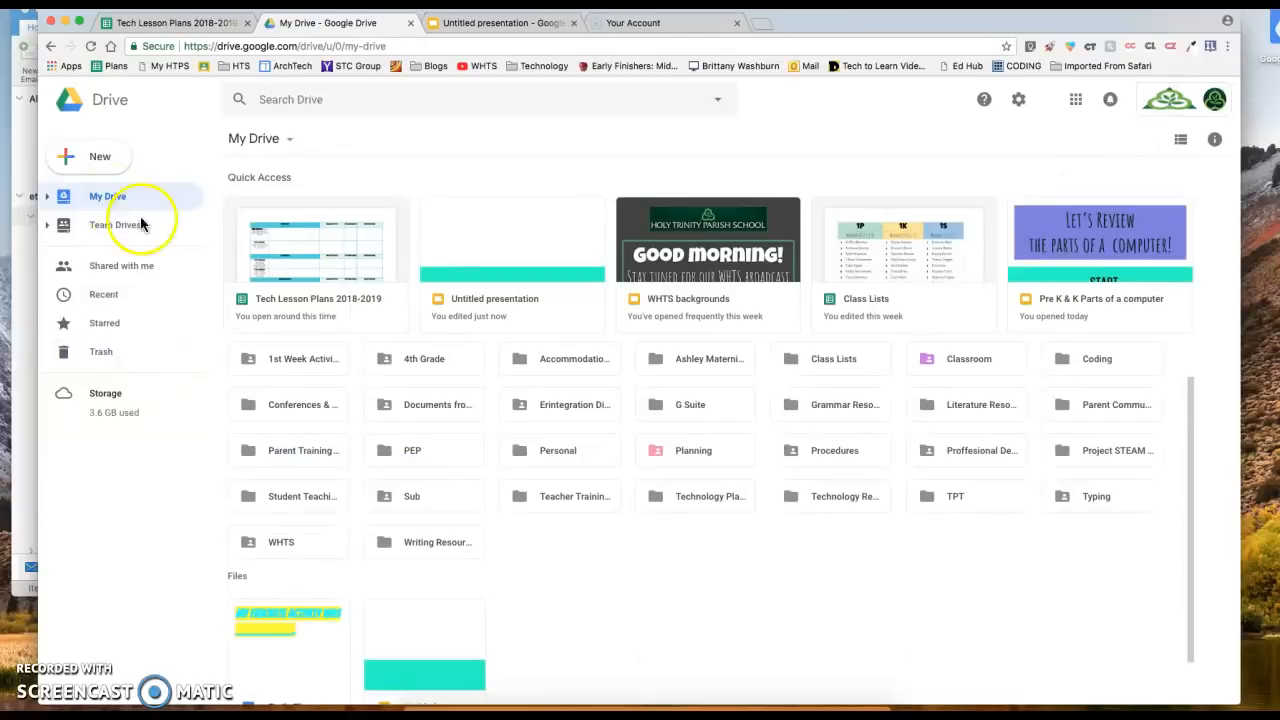
left_click(470, 22)
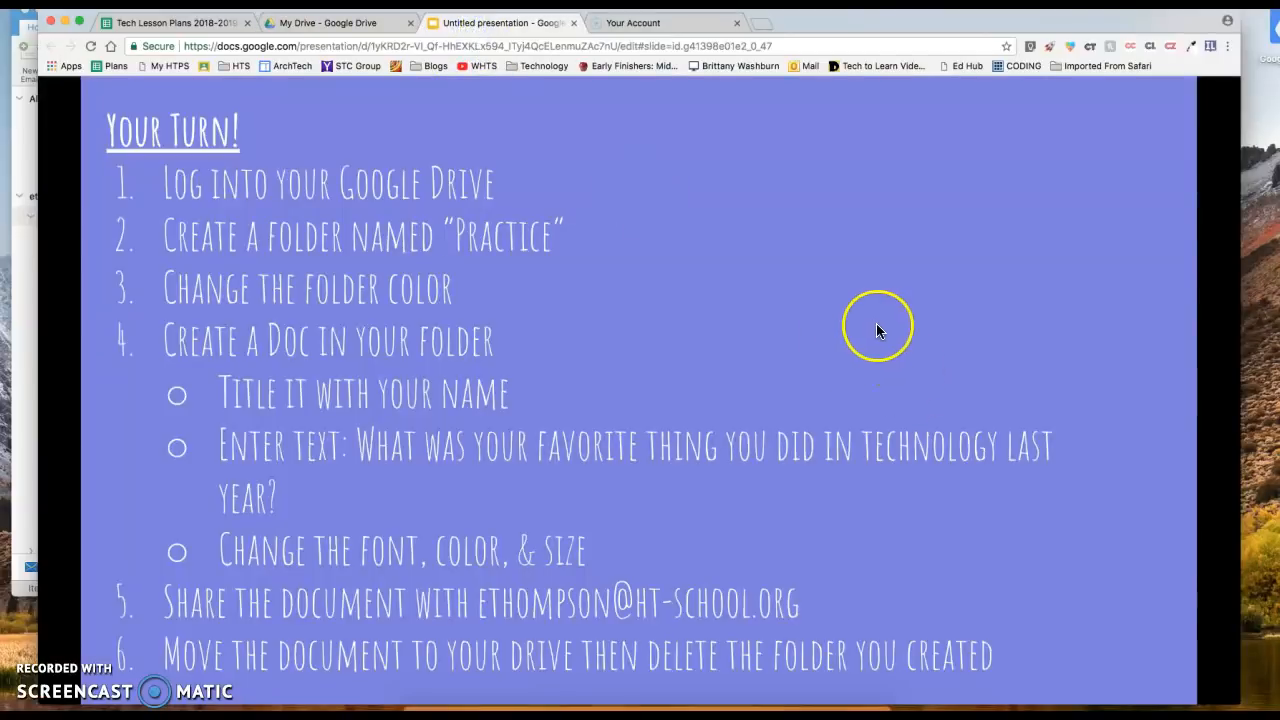